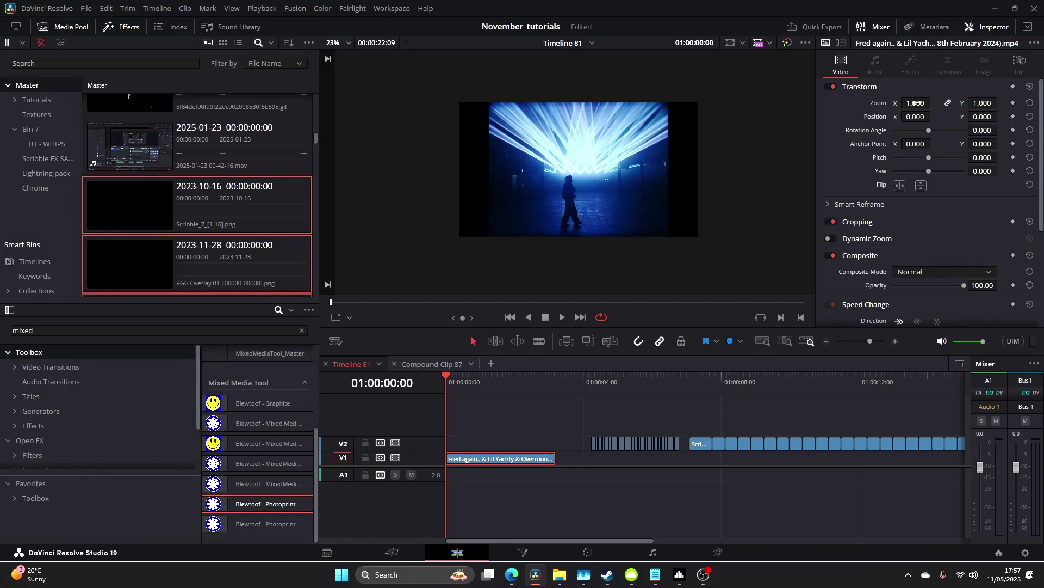
Scale the concert clip on V1 to a zoom of 1.340 and set its vertical position to 152.
left_click_drag(918, 103, 1001, 117)
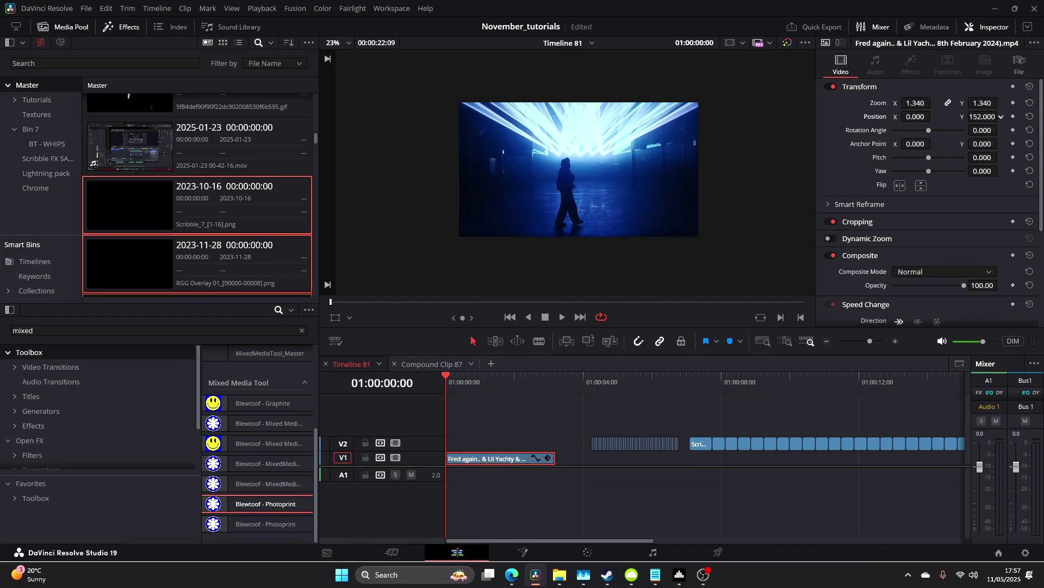
right_click(485, 462)
key("Escape")
On the Color page, connect node 01 to a new alpha output and paint Magic Mask strokes over the walking figure.
left_click(593, 551)
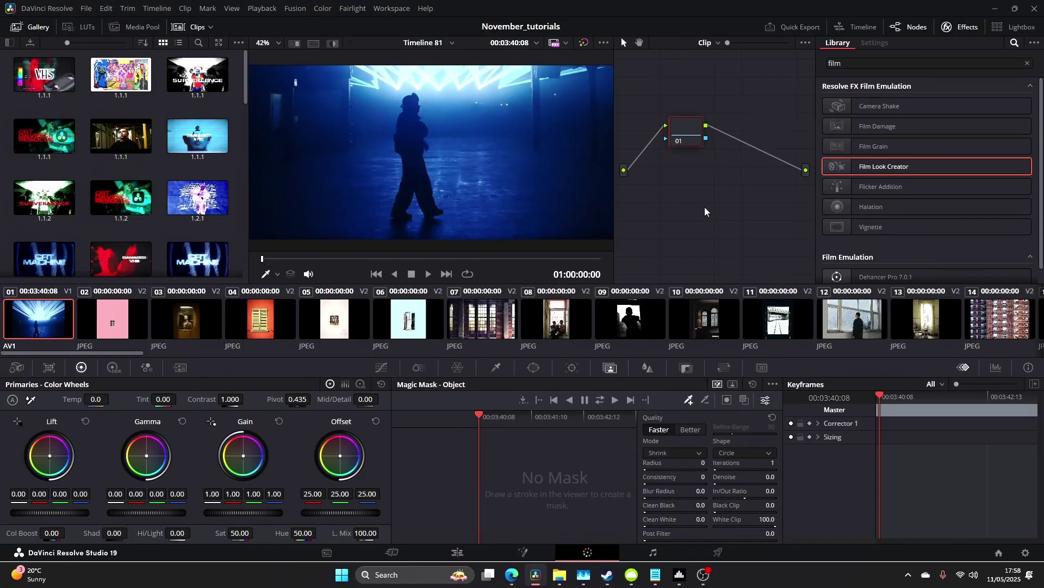
right_click(717, 172)
left_click(736, 223)
left_click_drag(706, 138, 779, 214)
left_click_drag(426, 190, 430, 209)
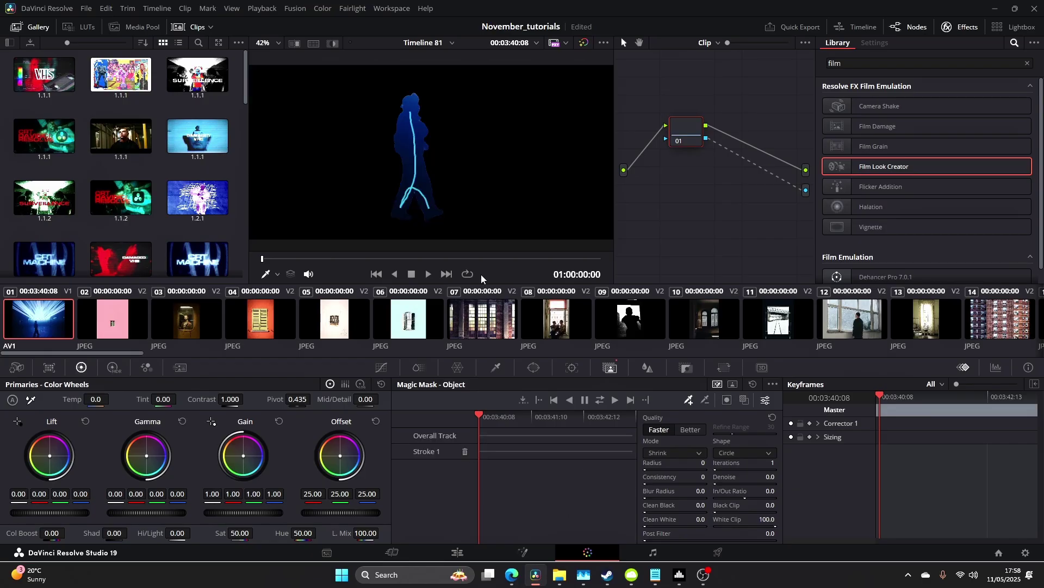
Set the Magic Mask quality to Better and track the figure forward through the clip.
left_click(699, 429)
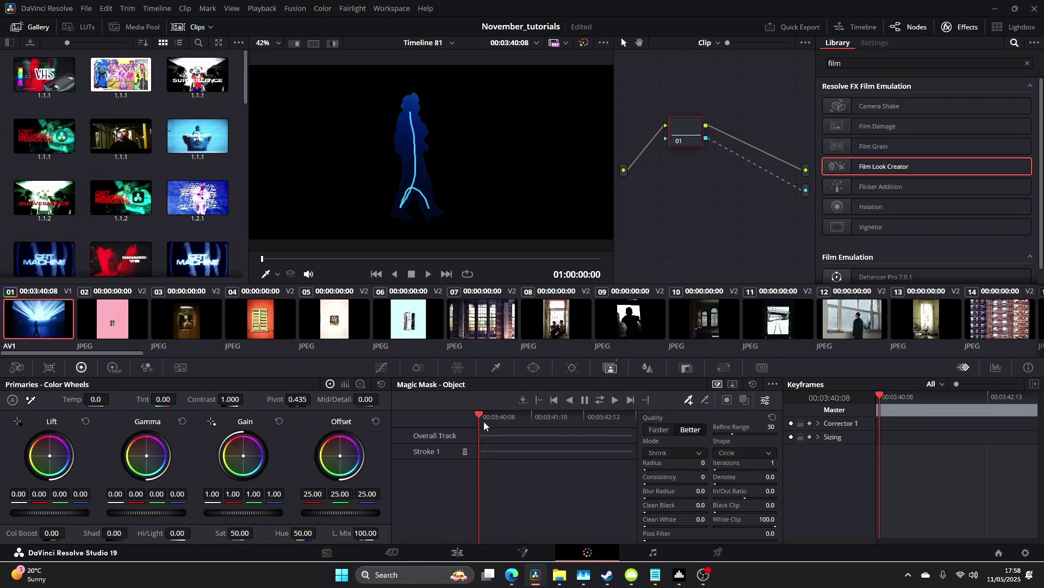
left_click(613, 401)
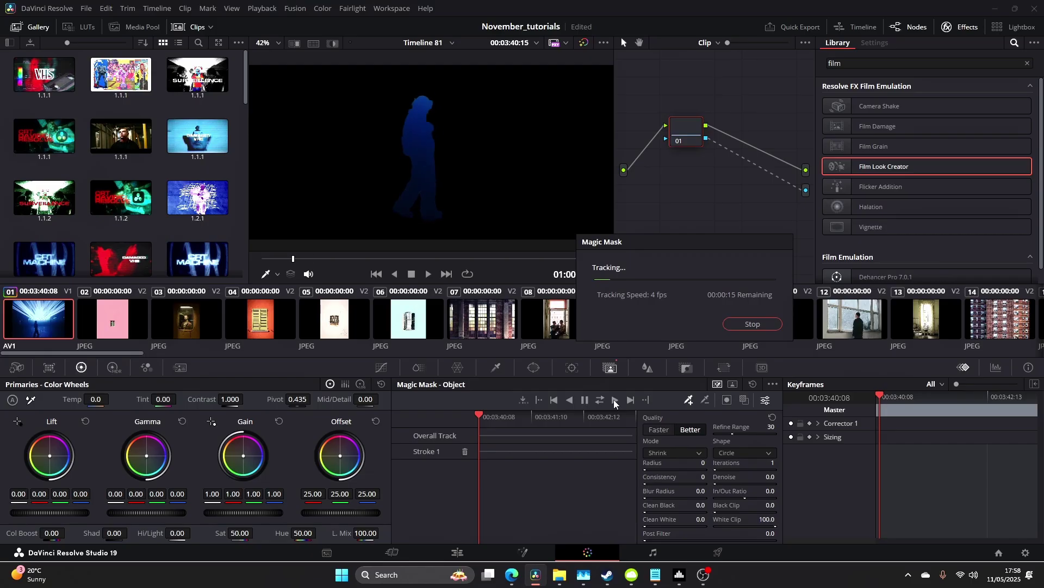
left_click_drag(598, 418, 479, 424)
Back on the Edit page, scale the masked figure clip to 1.700 and reposition it to X 26, Y 276.
left_click(458, 553)
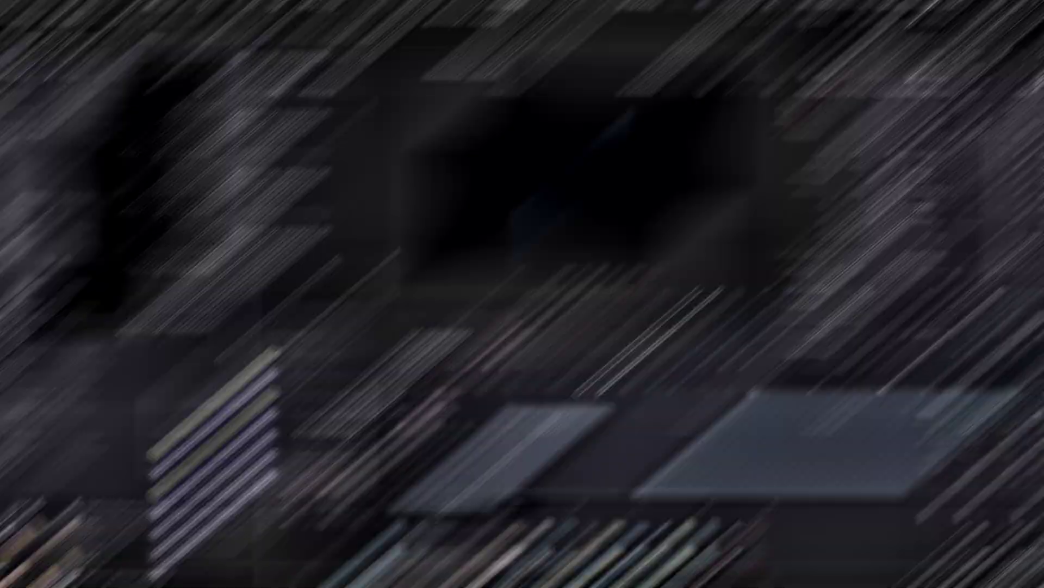
left_click_drag(916, 103, 1039, 116)
left_click_drag(918, 112, 926, 112)
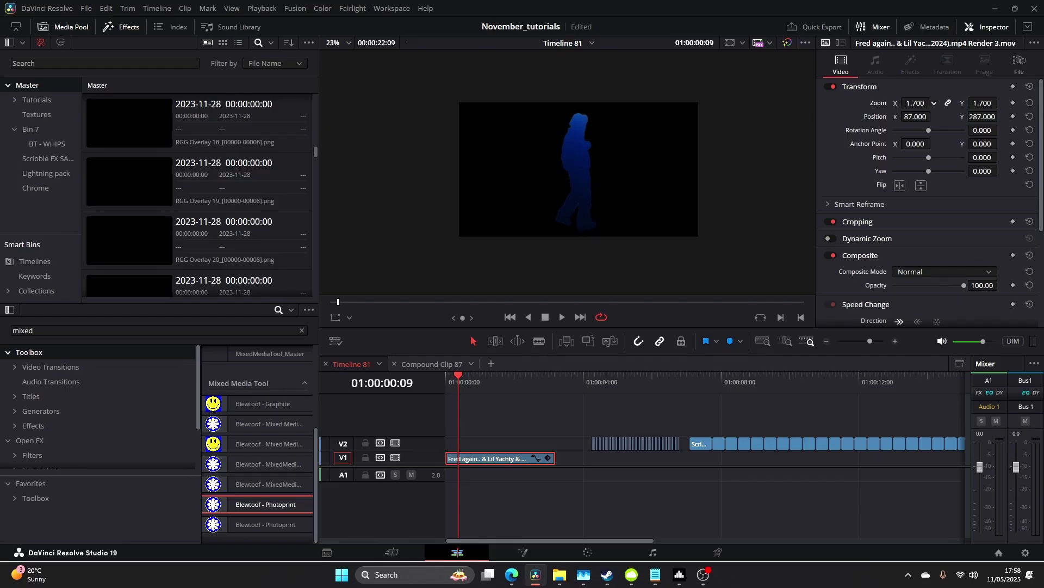
left_click_drag(925, 115, 918, 115)
key("space")
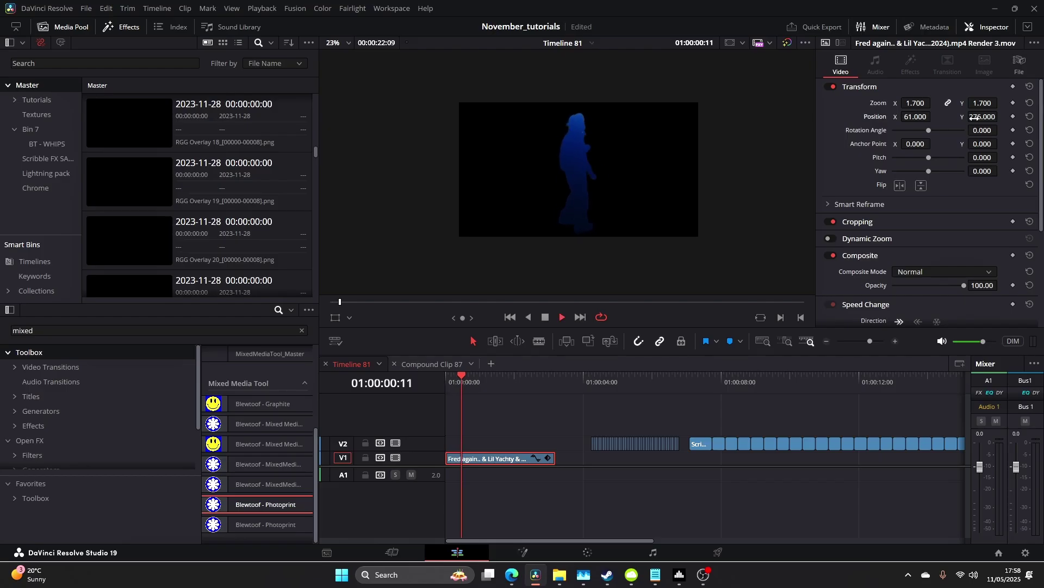
key("space")
key("Home")
key("space")
key("space")
Move the masked figure clip to V2 and place a Solid Color generator beneath it on V1, trimmed to the same length.
left_click_drag(506, 459, 504, 447)
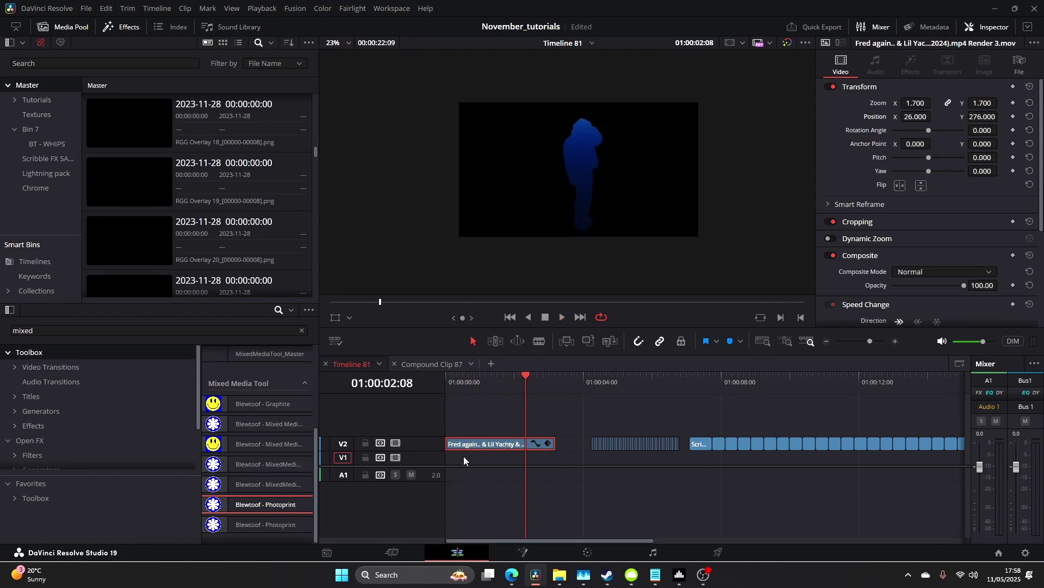
left_click(102, 326)
type("sol")
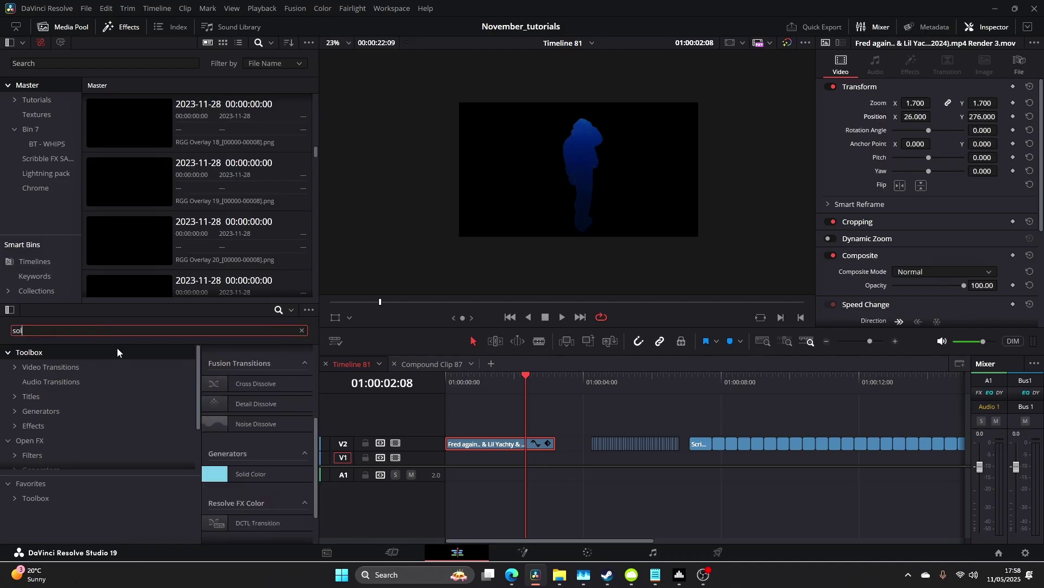
left_click(66, 330)
type("id")
left_click_drag(245, 375, 493, 461)
left_click_drag(617, 459, 554, 459)
Set the Solid Color generator's color to red (#ff0000) and check the figure against it.
left_click(910, 128)
left_click_drag(617, 209, 595, 247)
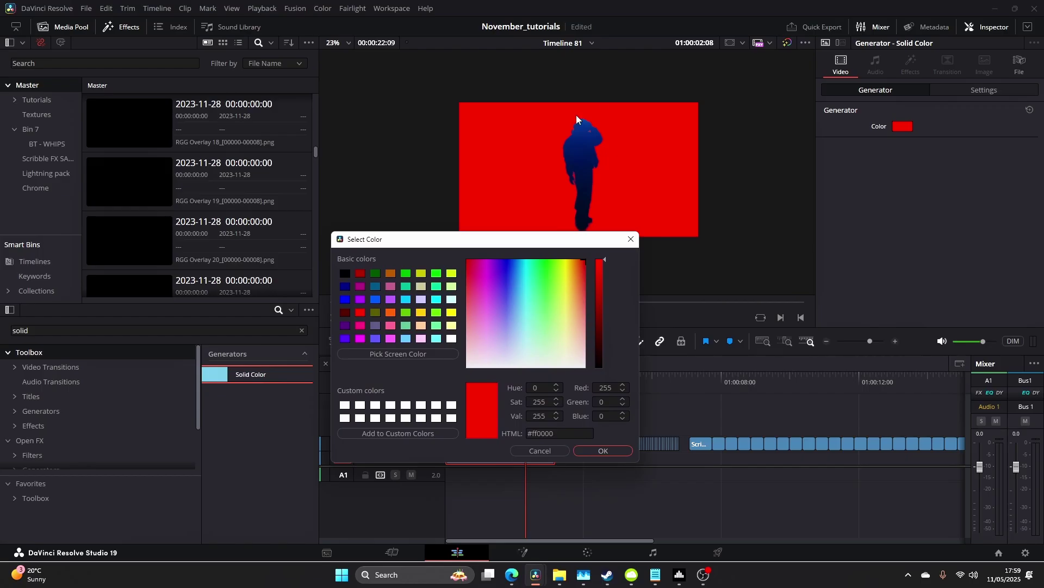
left_click(583, 452)
left_click_drag(526, 383, 465, 389)
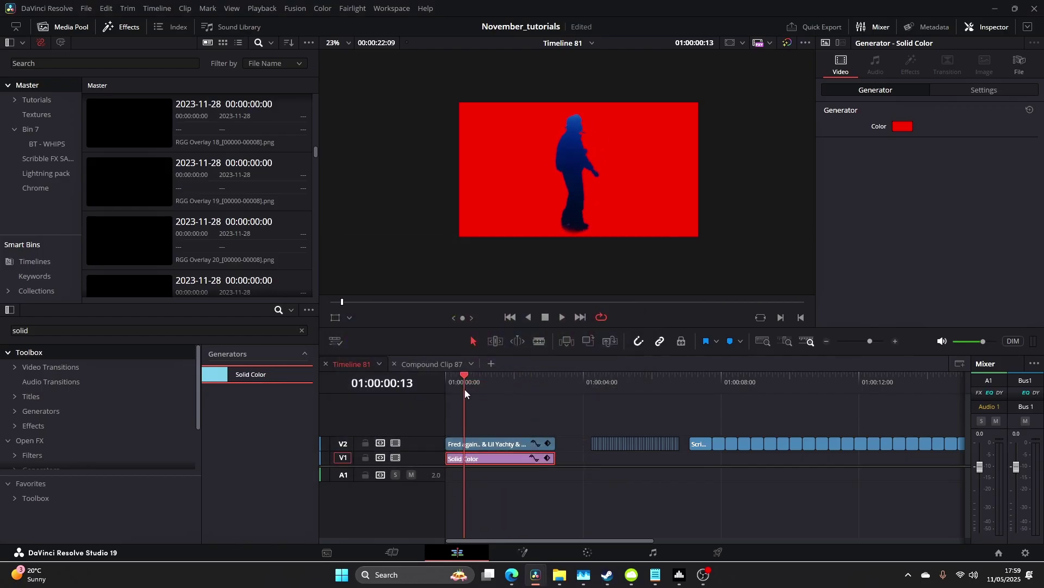
Examine the sequence of one-frame still images that follows the figure clip on V2.
left_click_drag(590, 385, 632, 385)
left_click(879, 341)
left_click_drag(879, 342, 876, 342)
left_click(521, 383)
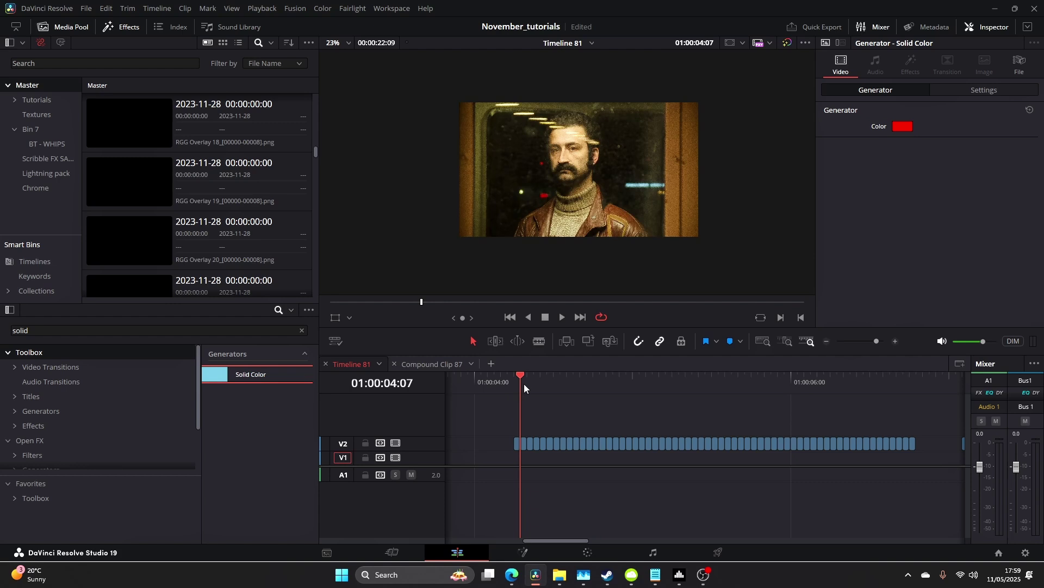
left_click(882, 342)
left_click(884, 341)
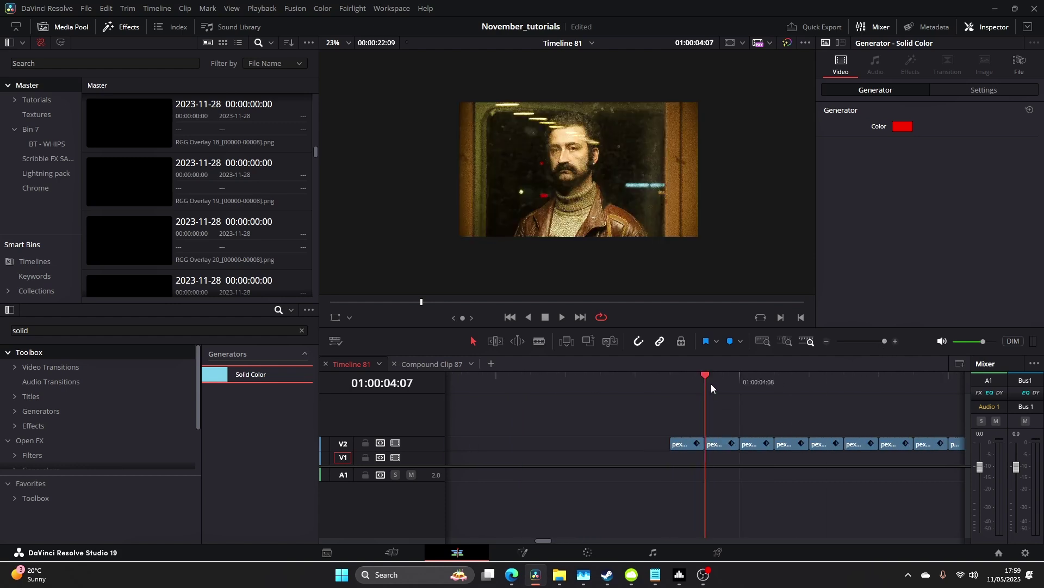
left_click_drag(707, 384, 774, 384)
left_click(870, 343)
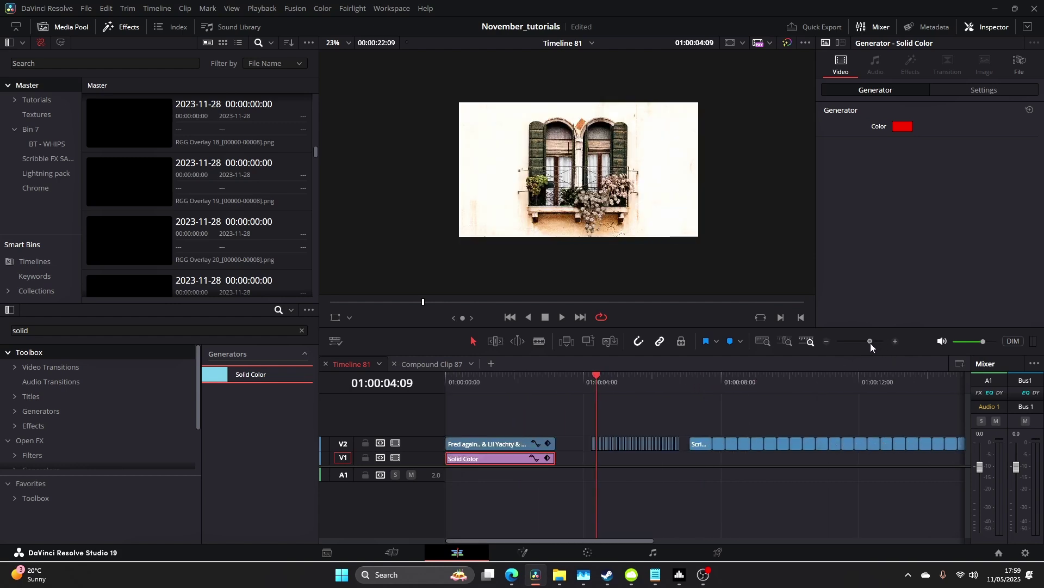
scroll(553, 393, "right", 3)
mouse_move(575, 390)
left_mouse_down()
mouse_move(641, 393)
mouse_move(644, 377)
mouse_move(778, 388)
mouse_move(563, 392)
left_mouse_up()
key("space")
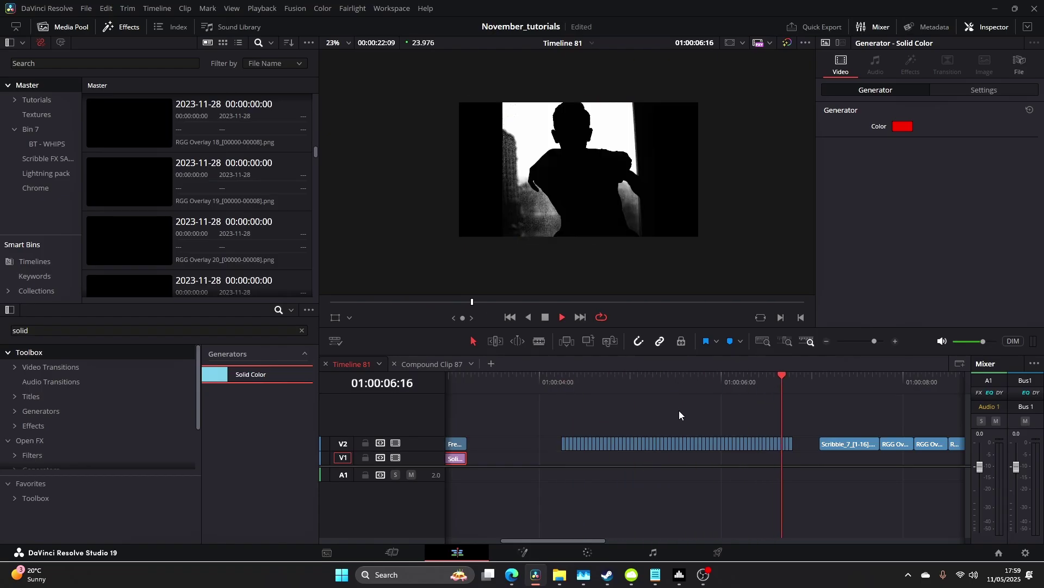
Combine all the short still-image clips on V2 into a new compound clip.
left_click_drag(559, 390, 798, 459)
right_click(766, 443)
left_click(794, 98)
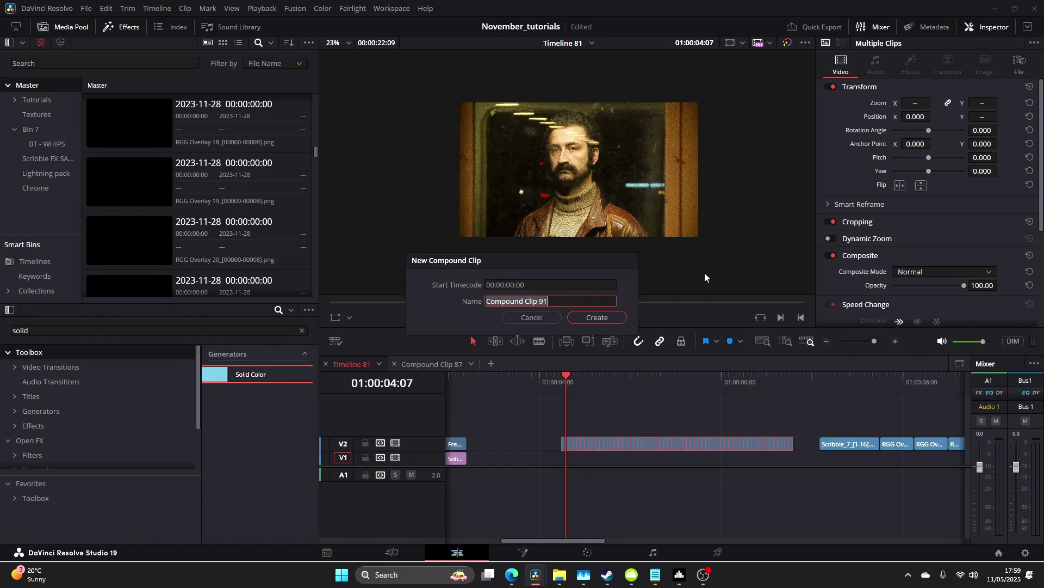
left_click(597, 317)
Move the image compound clip to the timeline start on V3, directly above the masked figure clip on V2.
key("Home")
left_click_drag(618, 447, 615, 431)
left_click_drag(876, 444, 497, 446)
left_click(674, 444)
left_click_drag(635, 444, 625, 411)
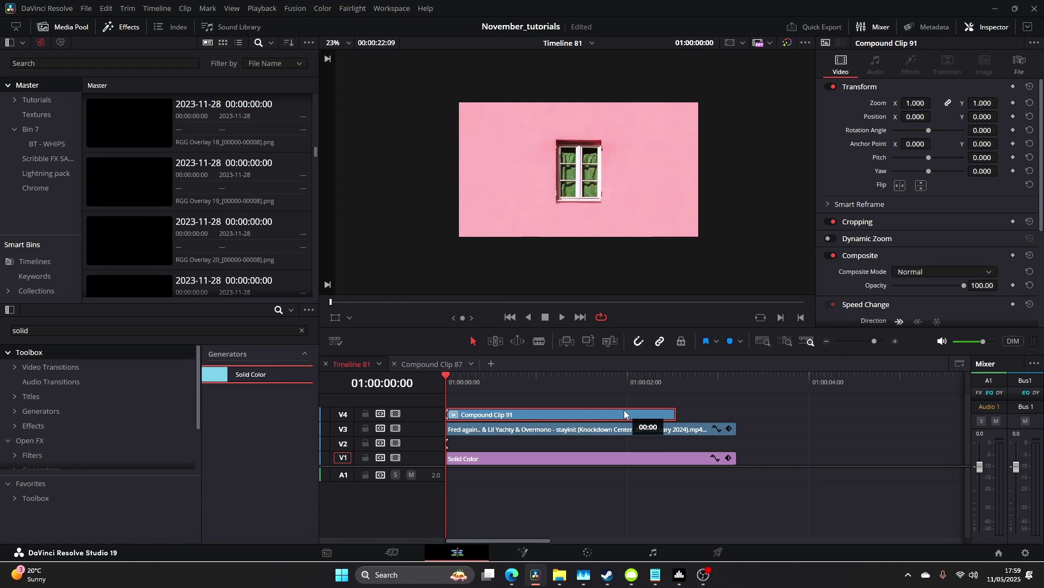
left_click(539, 428, "ctrl")
left_click_drag(538, 429, 632, 443)
Set the composite mode of the masked figure clip on V2 to Alpha.
left_click(574, 445)
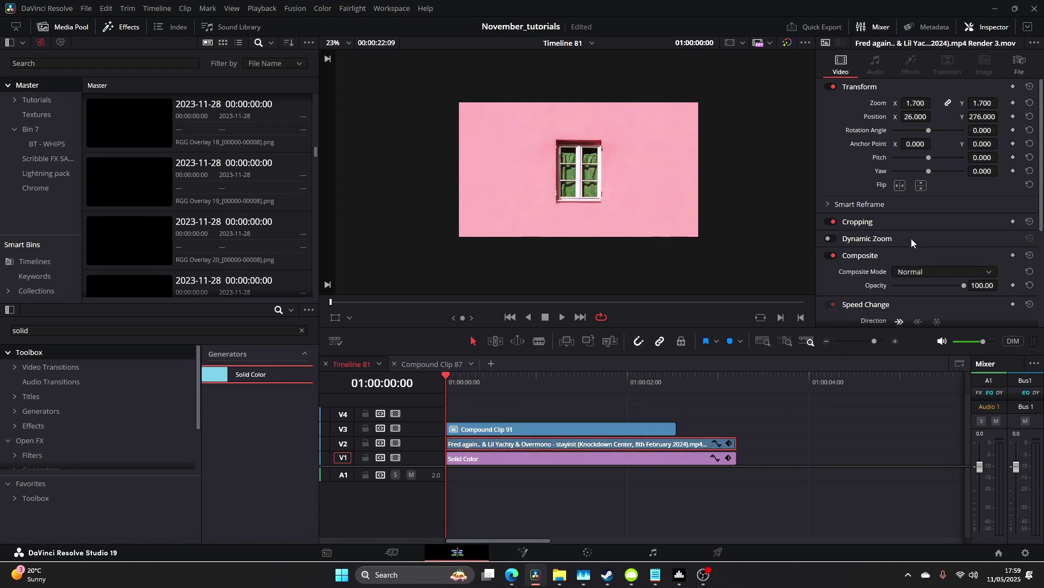
left_click(678, 408)
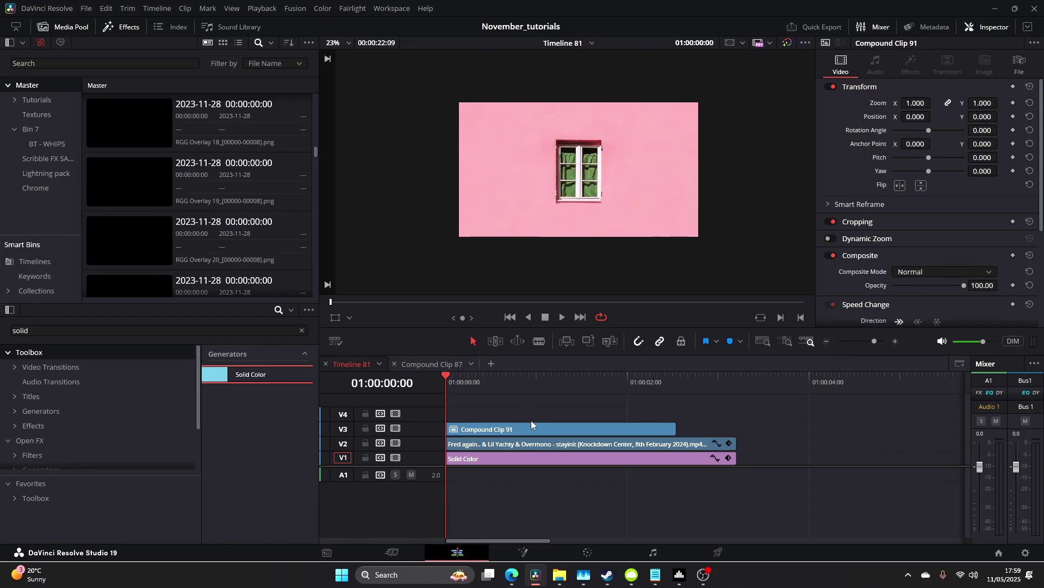
left_click(550, 426)
left_click(492, 381)
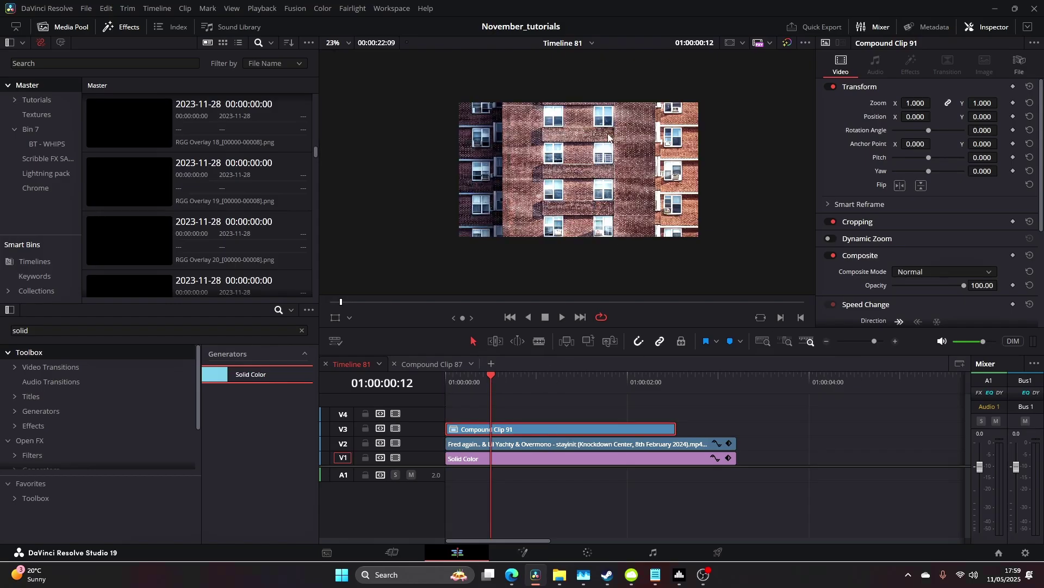
left_click(562, 447)
left_click(917, 273)
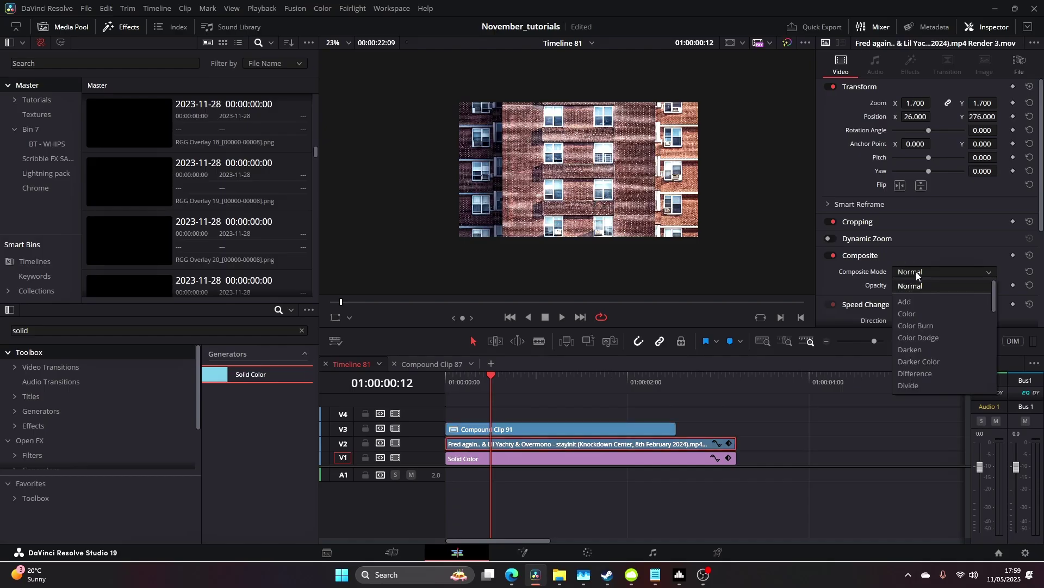
scroll(919, 324, "down", 8)
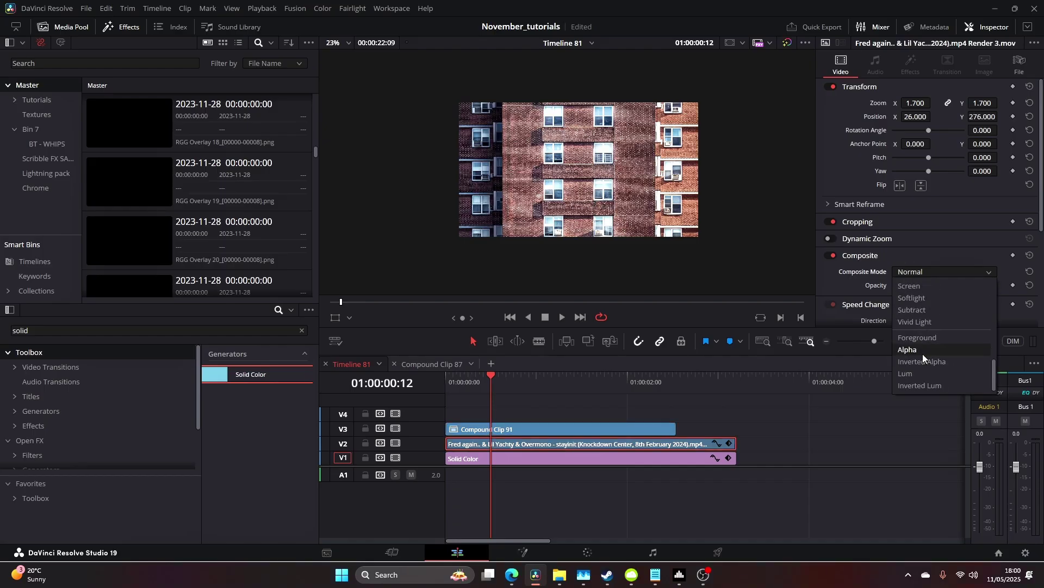
left_click(926, 357)
Set the image compound clip's composite mode to Foreground and play the composite back in full screen.
left_click(593, 432)
key("ctrl+s")
left_click(923, 275)
scroll(921, 283, "down", 5)
left_click(932, 368)
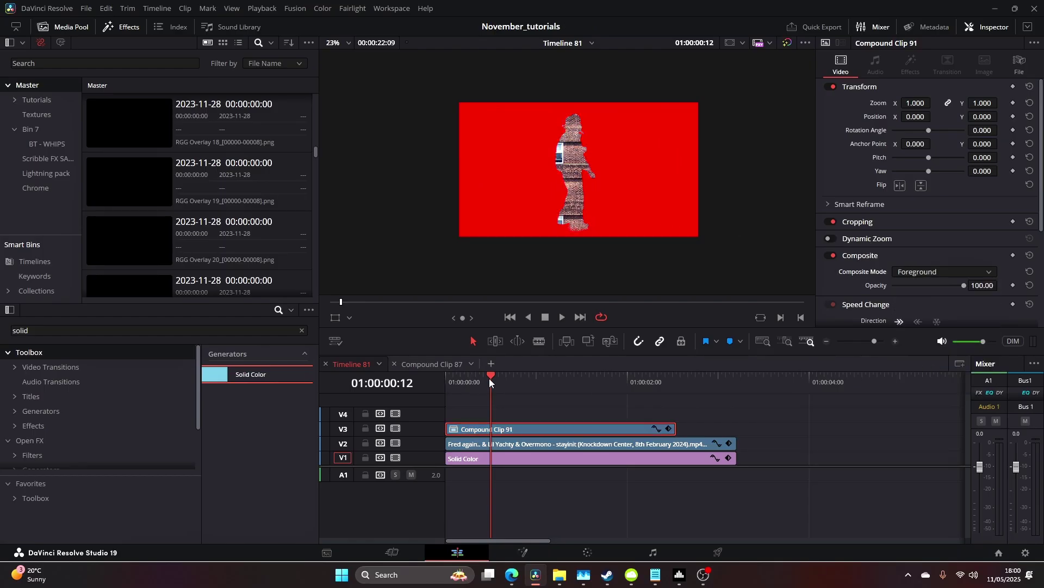
key("space")
key("ctrl+f")
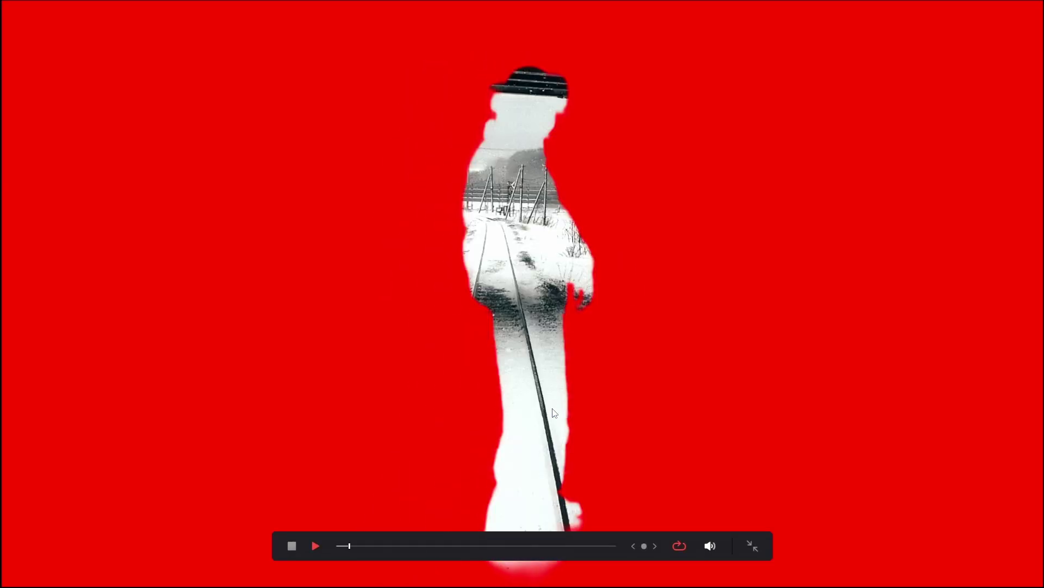
key("Escape")
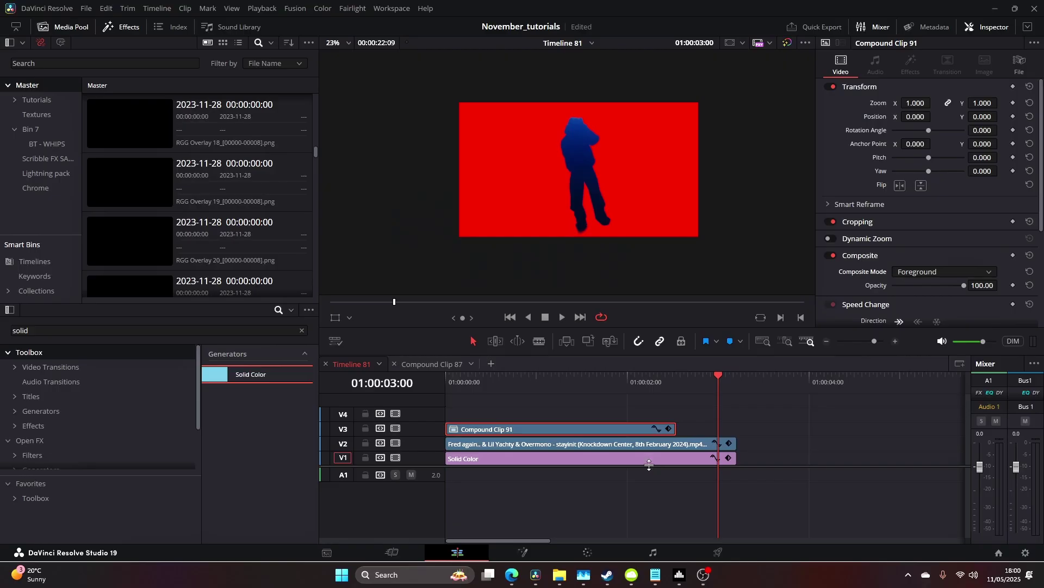
Lengthen the image sequence inside the compound clip, and extend the clip on V3 to the end of the figure clip.
right_click(620, 430)
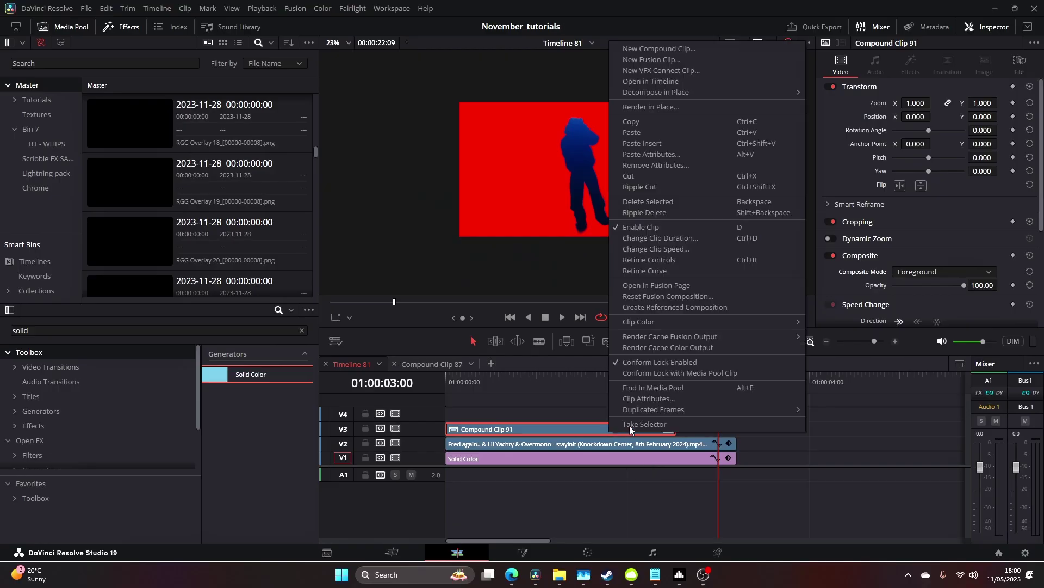
left_click(699, 83)
left_click_drag(713, 434, 681, 447)
left_click(364, 365)
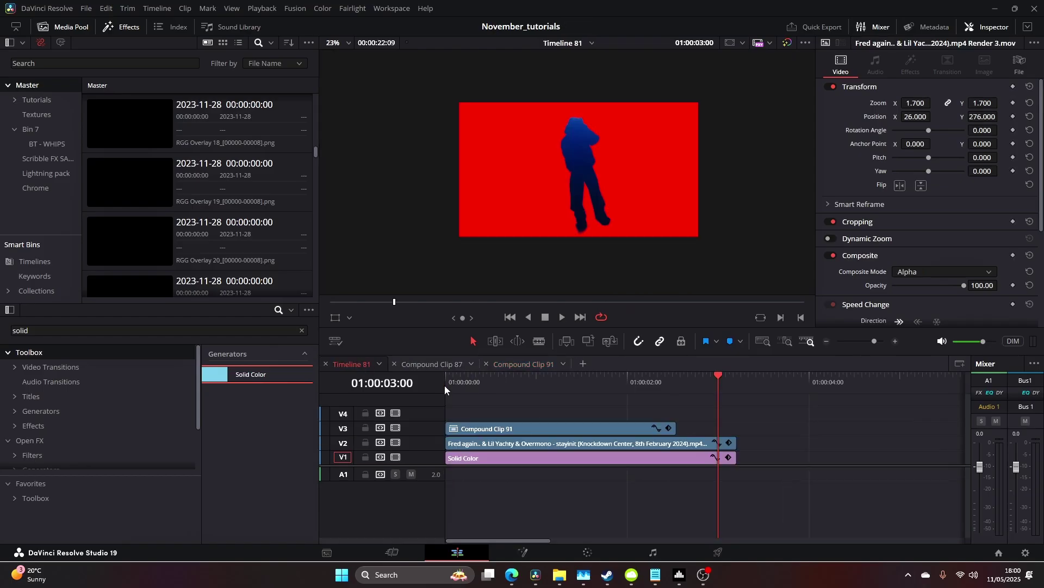
left_click_drag(673, 432, 739, 428)
left_click_drag(653, 384, 425, 386)
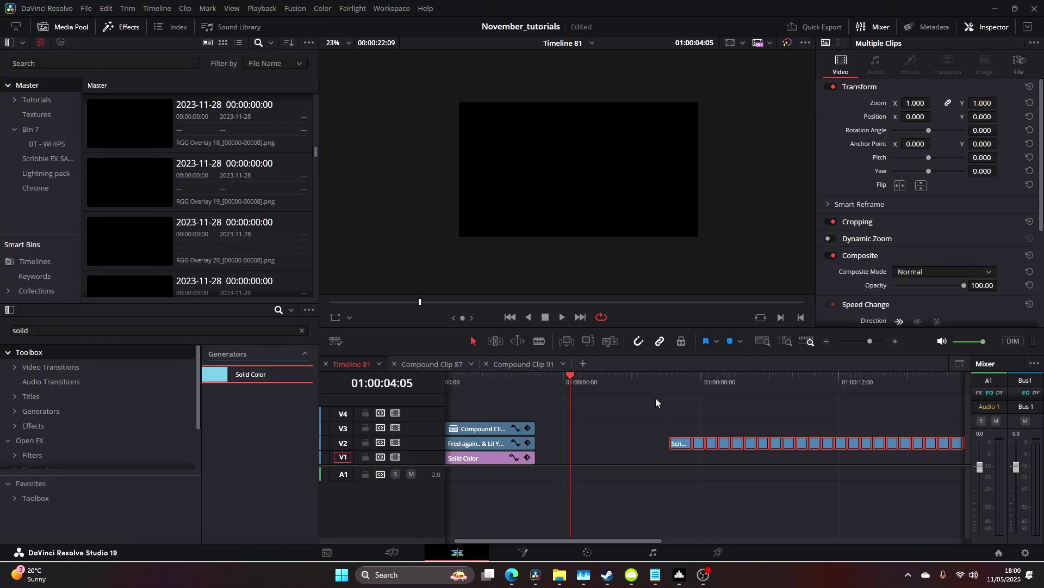
Combine the selected scribble and RGG Overlay clips on V2 into a new compound clip.
scroll(608, 383, "right", 2)
left_click_drag(607, 383, 686, 387)
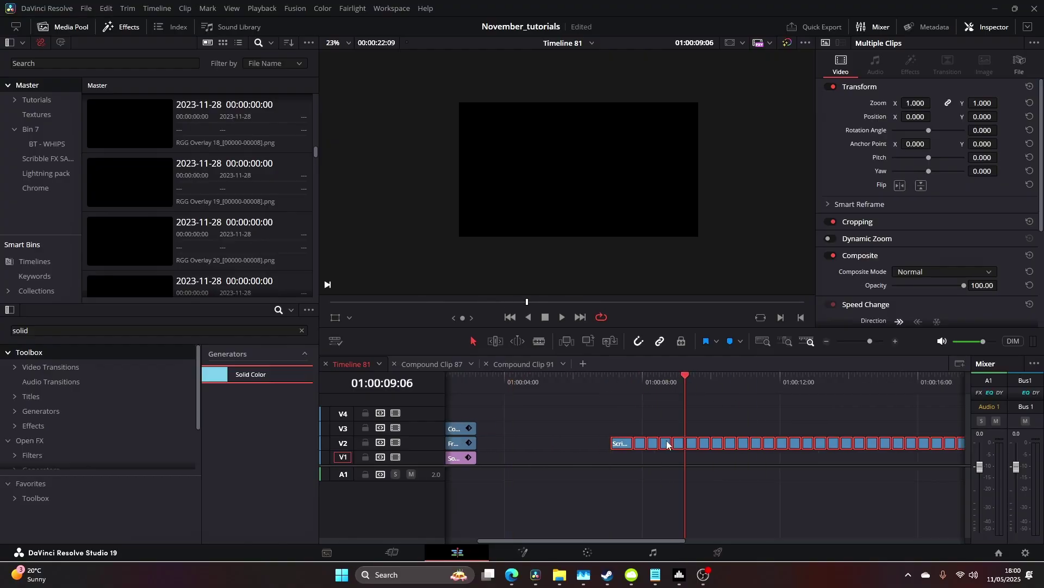
right_click(708, 444)
left_click(775, 57)
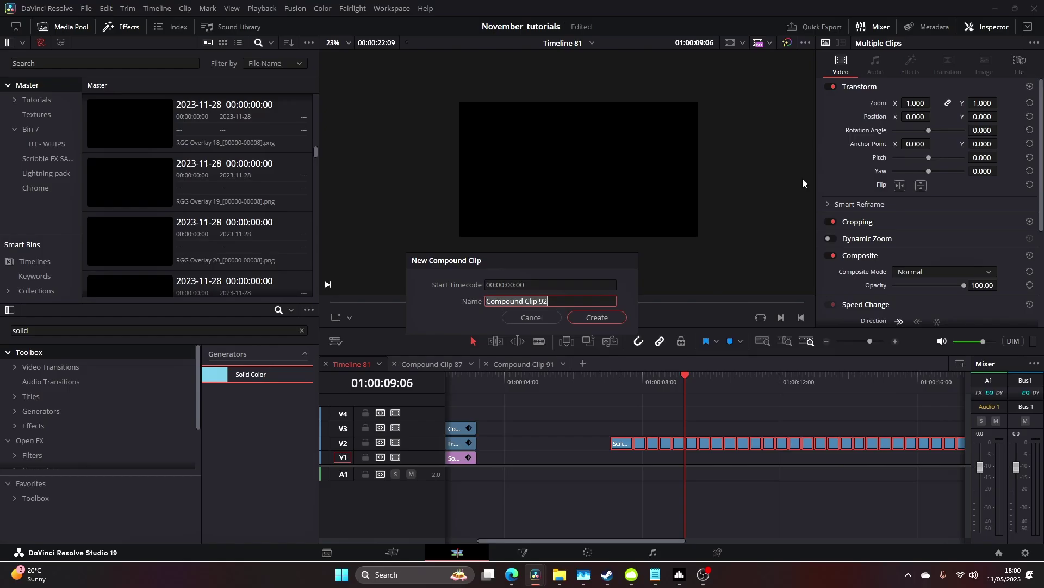
left_click(578, 321)
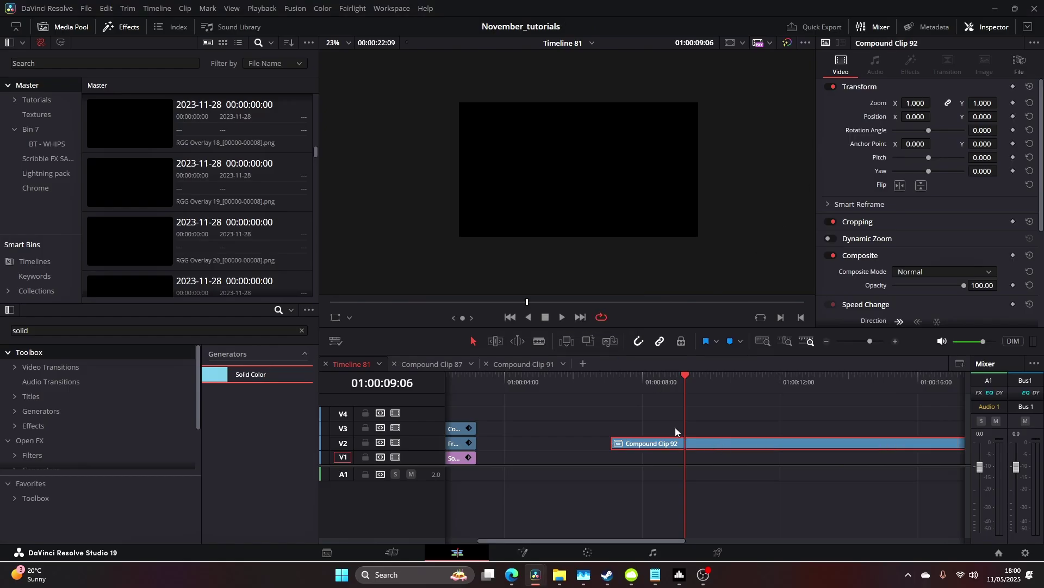
Apply the Invert Color effect to the scribble overlay compound clip and play it back.
double_click(184, 329)
type("inv")
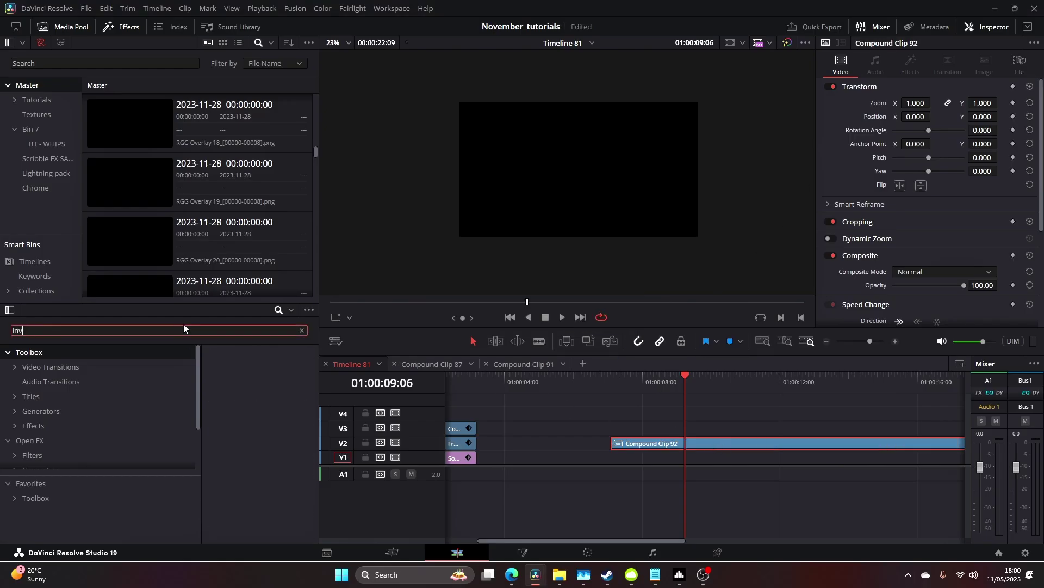
left_click_drag(248, 376, 675, 442)
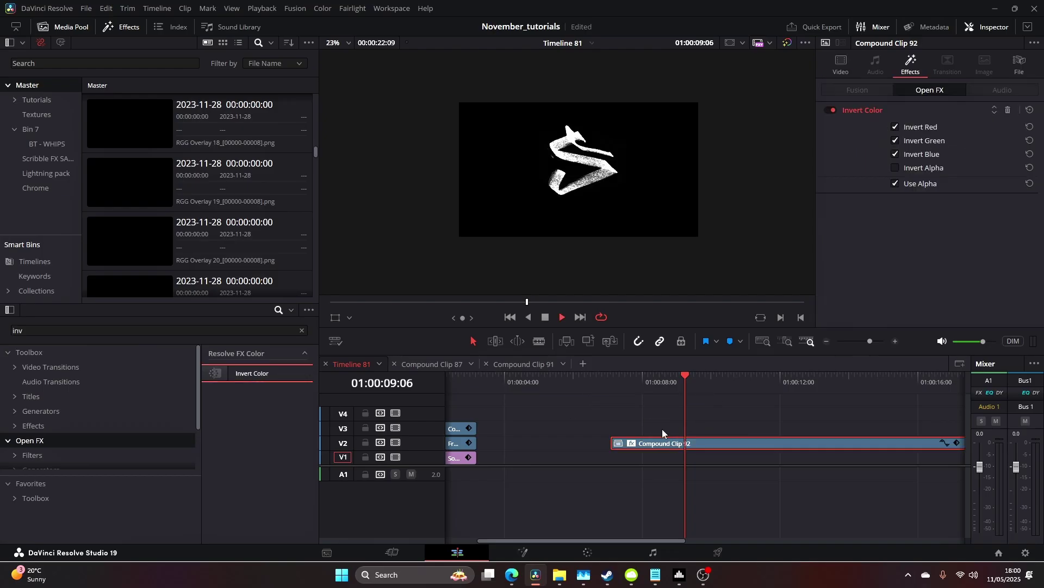
key("space")
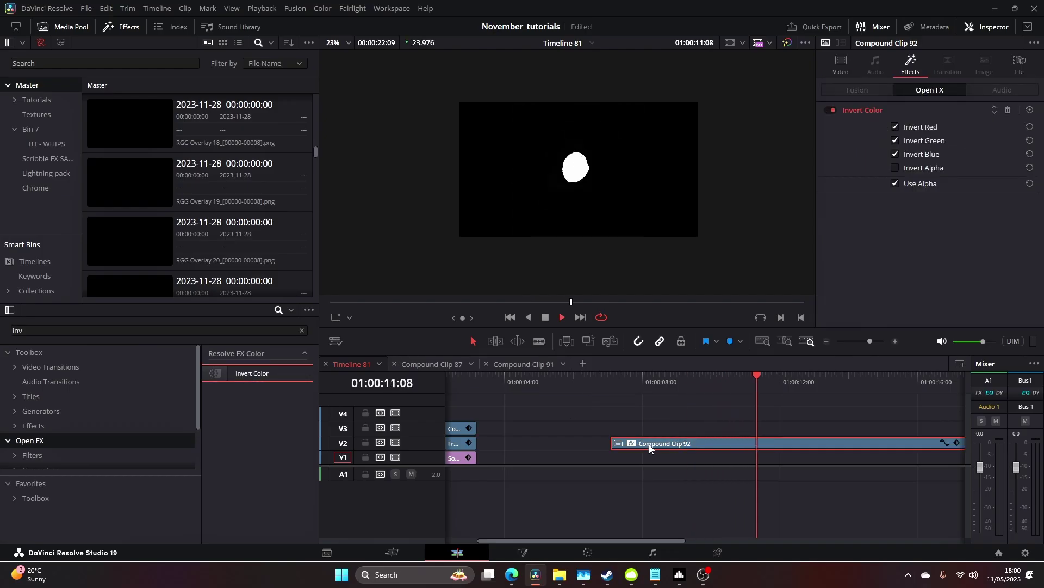
Raise the inverted scribble compound clip's playback speed to 738%.
key("space")
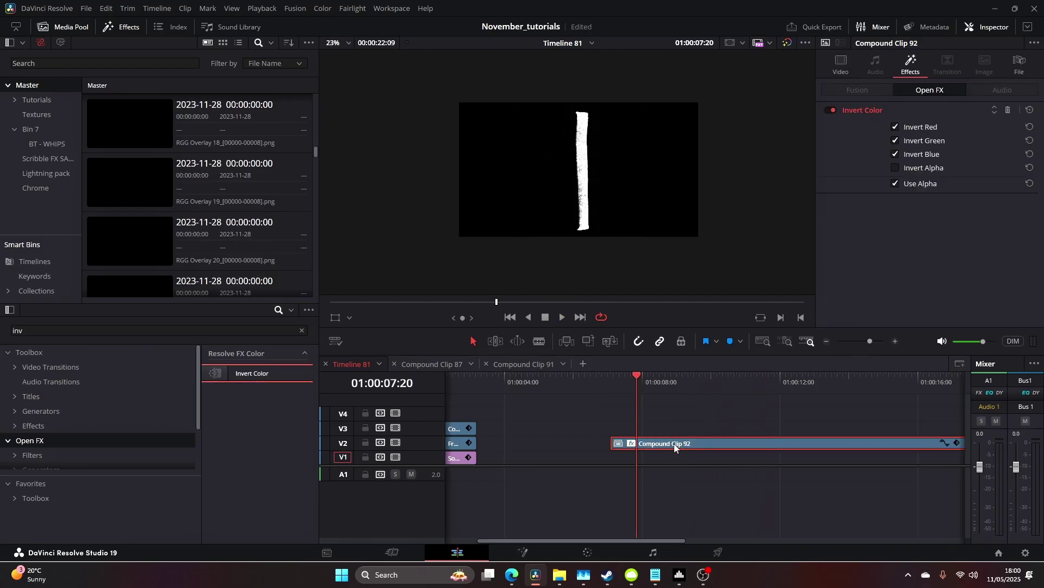
left_click(841, 66)
scroll(913, 254, "down", 3)
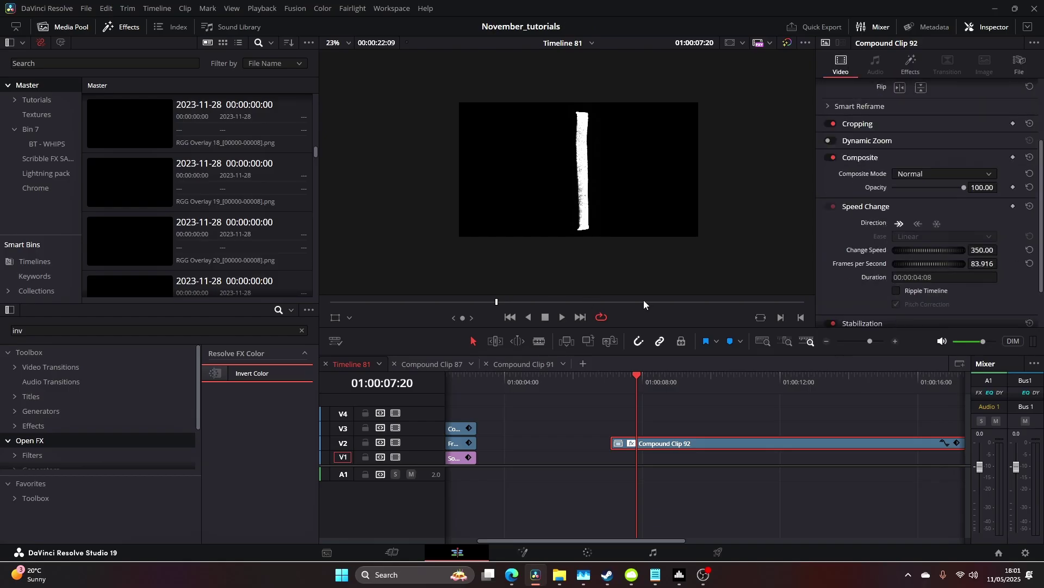
left_click_drag(910, 250, 952, 249)
Move the image and figure clips up to V4 and V3, place the scribble compound clip on V2 at the timeline start, and play it back.
left_click_drag(470, 382, 431, 384)
left_click_drag(632, 397, 495, 428)
left_click(619, 431)
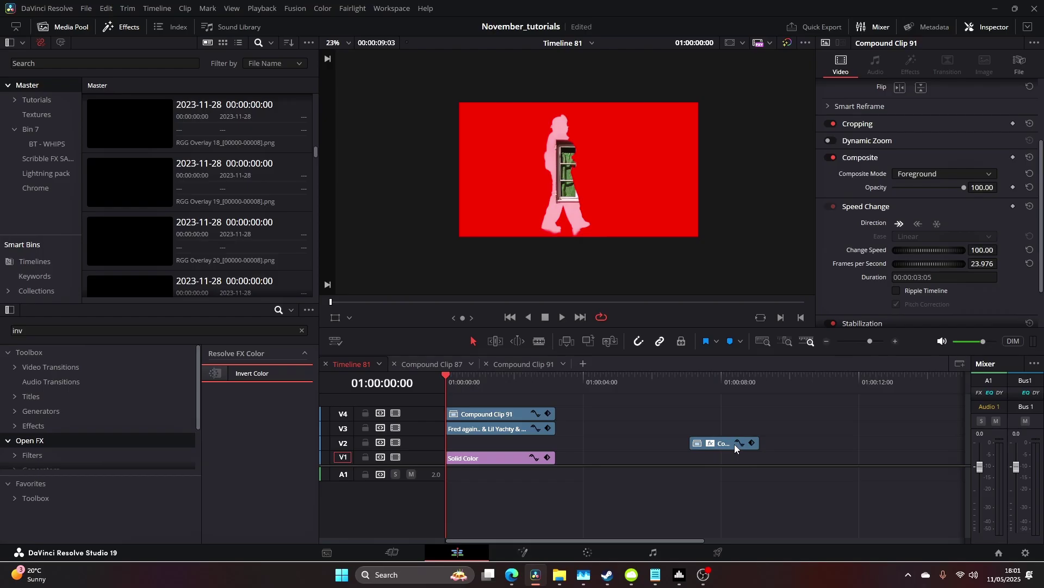
left_click_drag(710, 443, 466, 445)
key("space")
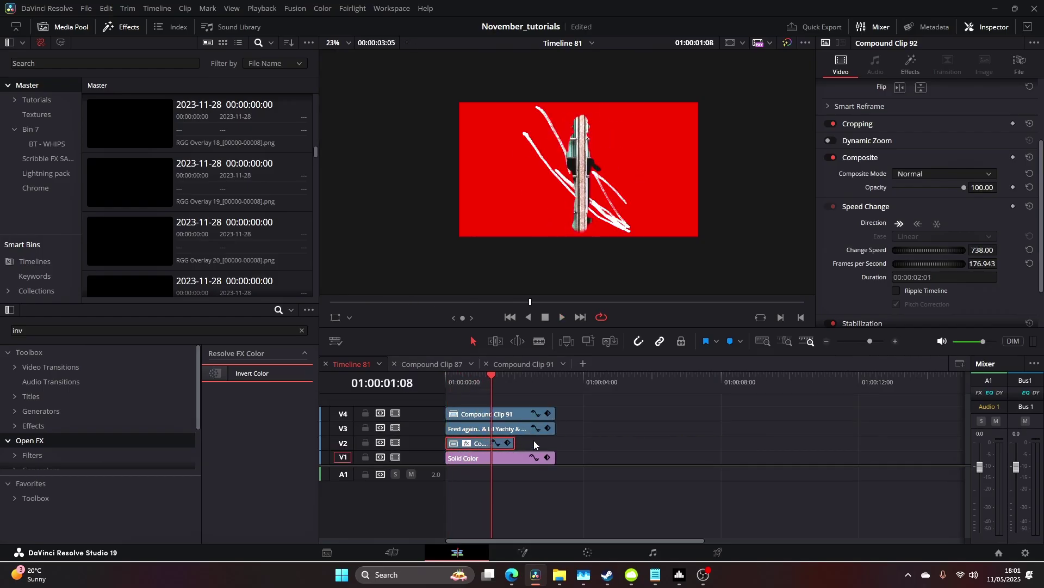
Reduce the scribble compound clip's speed to 486% and extend it on V2 to the end of the figure clip.
left_click_drag(516, 443, 547, 443)
left_click(494, 443)
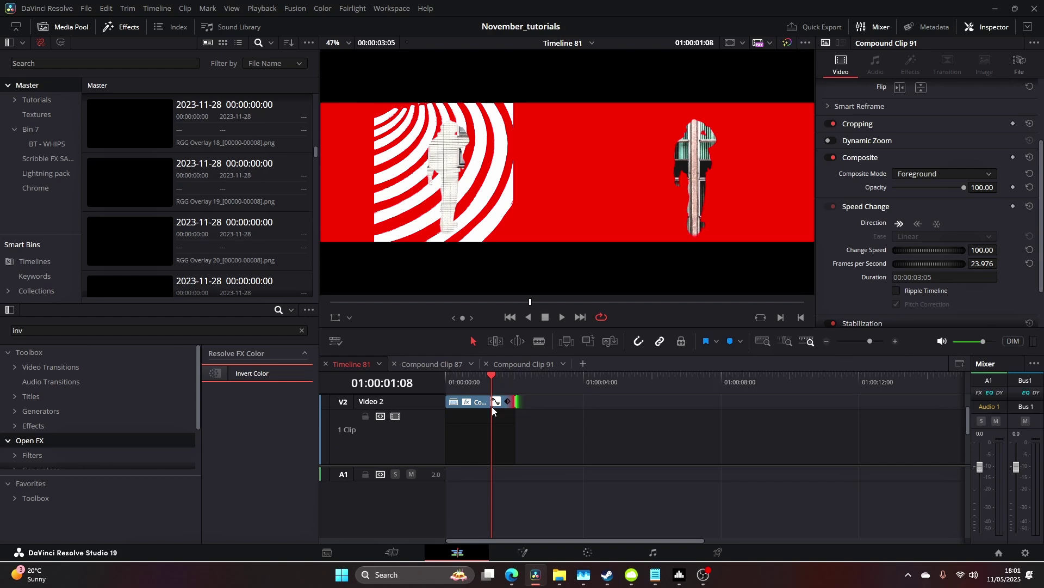
left_click(484, 447)
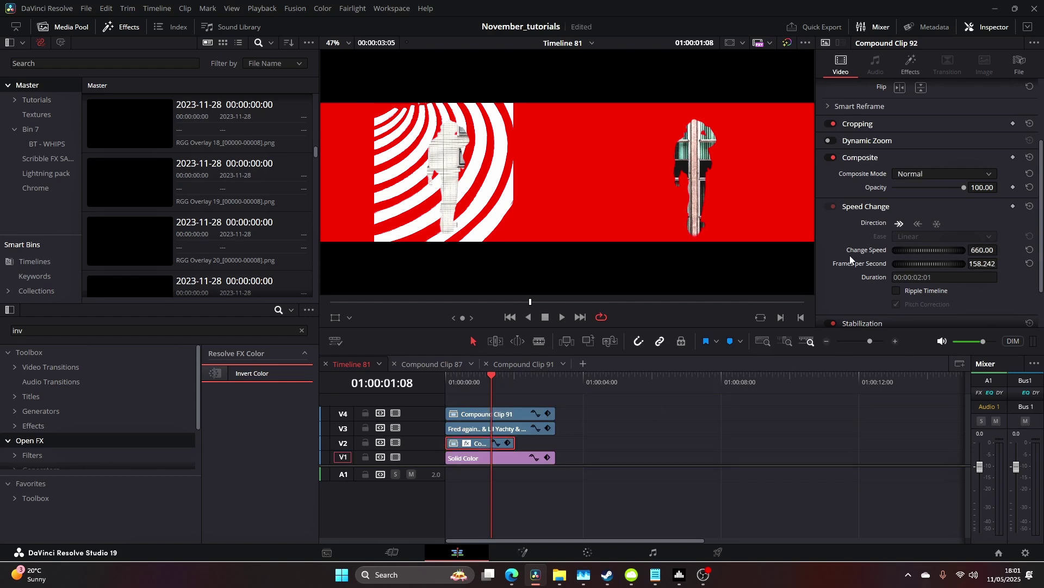
left_click_drag(851, 260, 837, 262)
left_click_drag(517, 442, 565, 433)
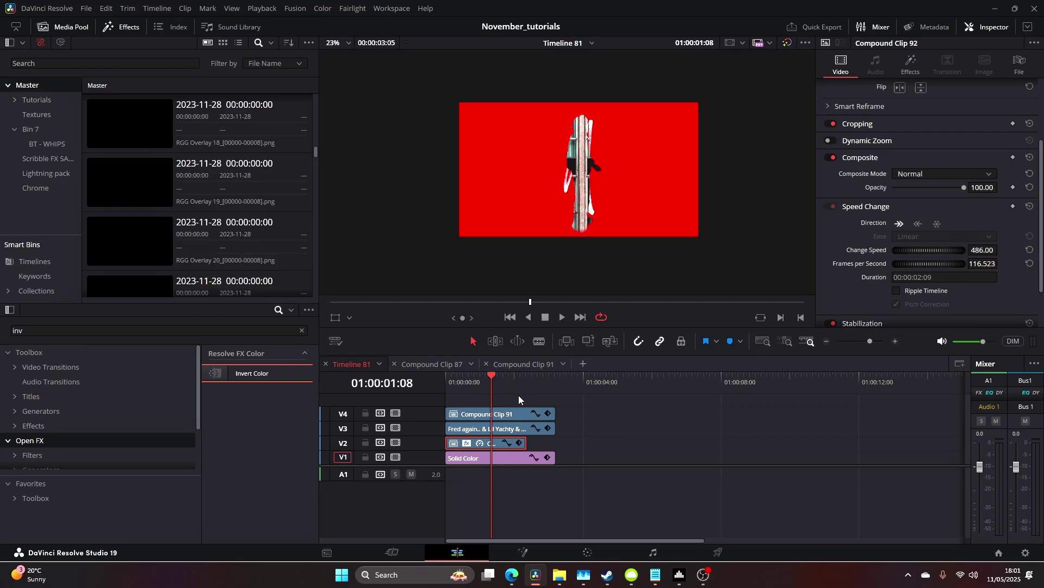
left_click_drag(526, 443, 578, 441)
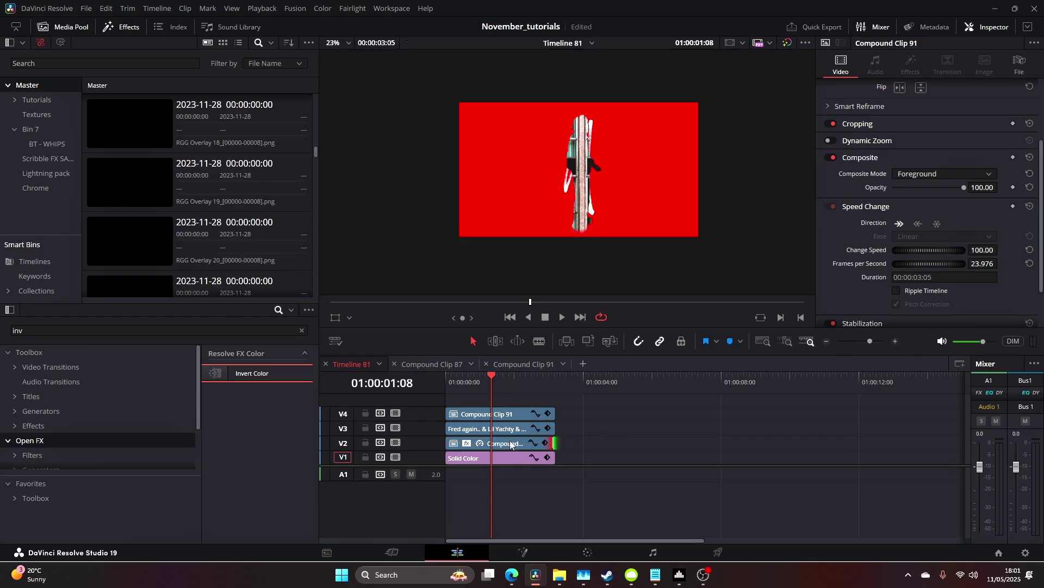
left_click_drag(550, 440, 555, 440)
Play the composite with the scribbles behind the figure in full screen from the timeline start.
left_click_drag(496, 384, 390, 392)
key("ctrl+f")
key("space")
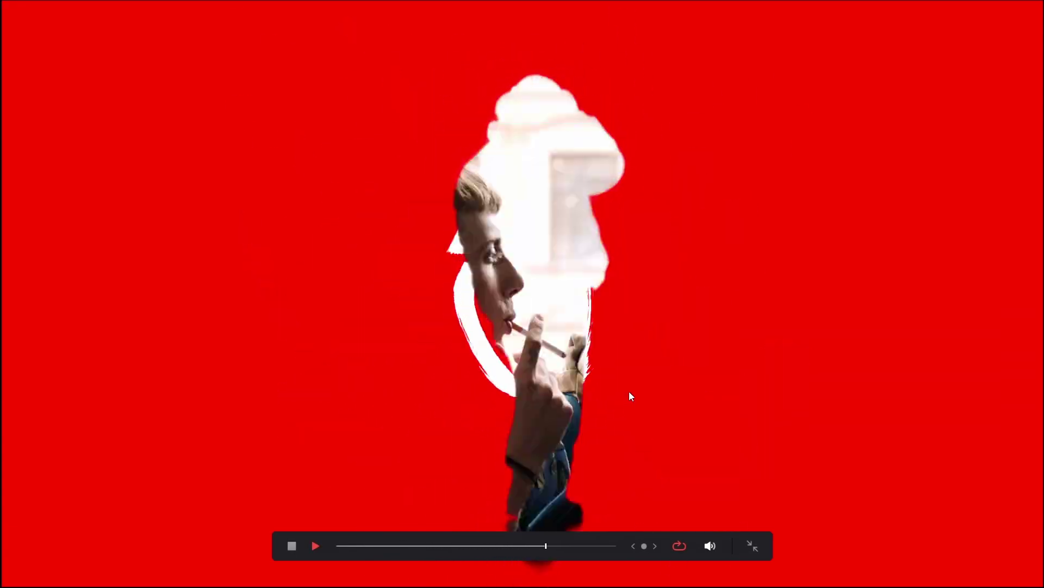
key("Escape")
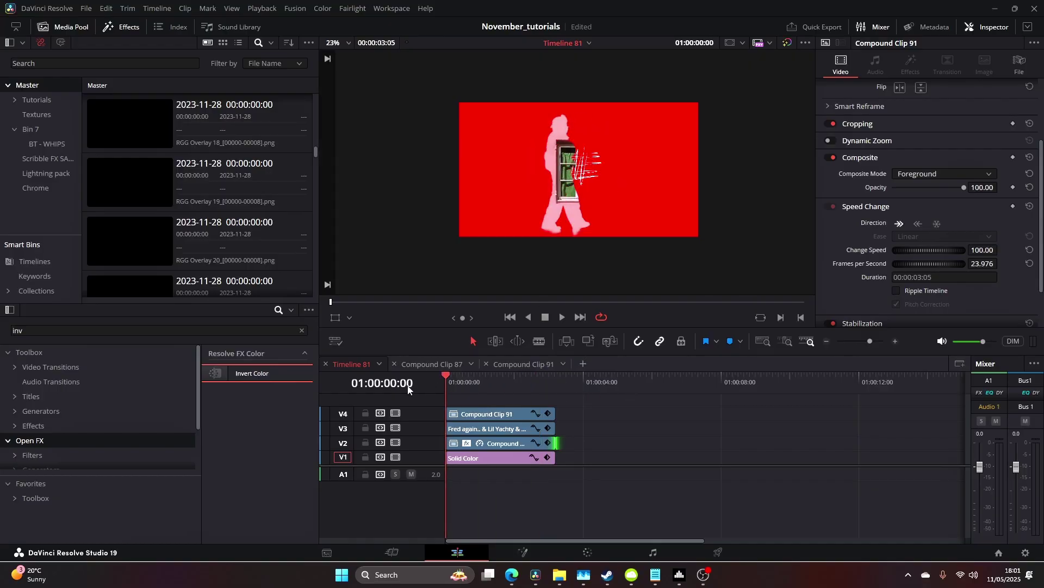
key("p")
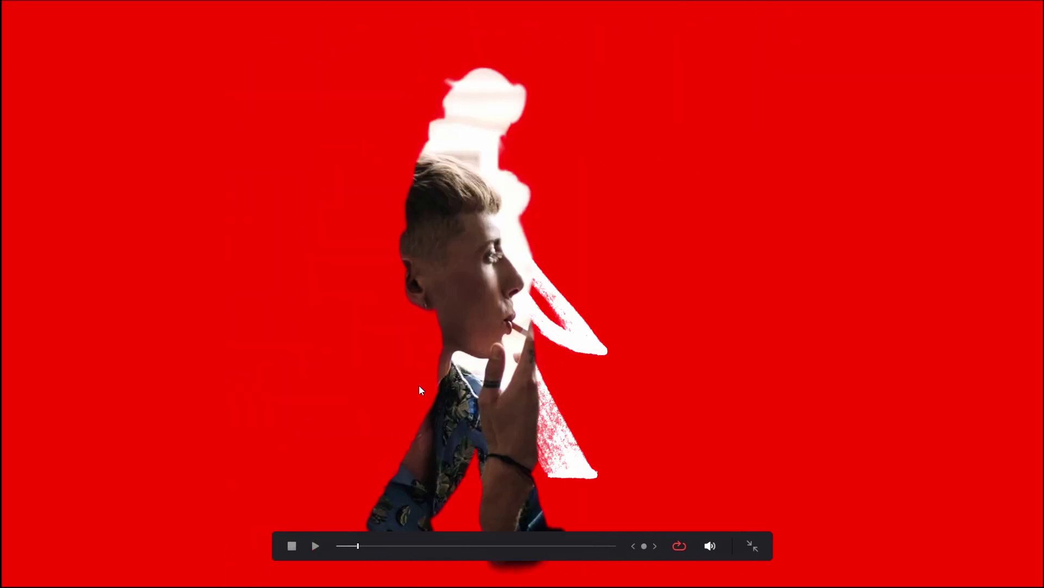
key("Escape")
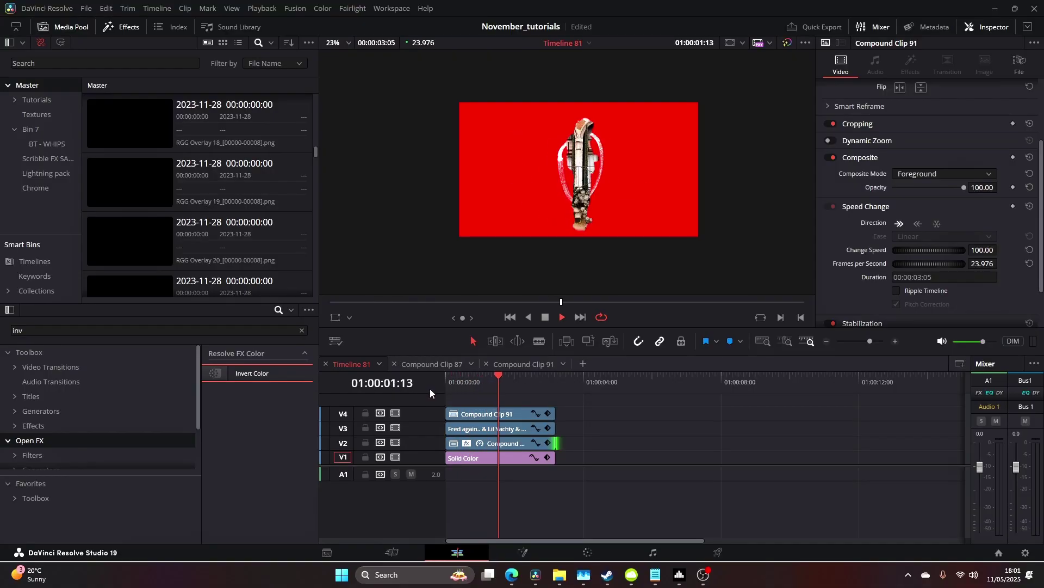
Find the Adjustment Clip effect and place it on V5 above all the clips, from the timeline start.
left_click(508, 376)
left_click(53, 333)
type("a")
key("ctrl+a")
type("adju")
left_click_drag(258, 374, 449, 402)
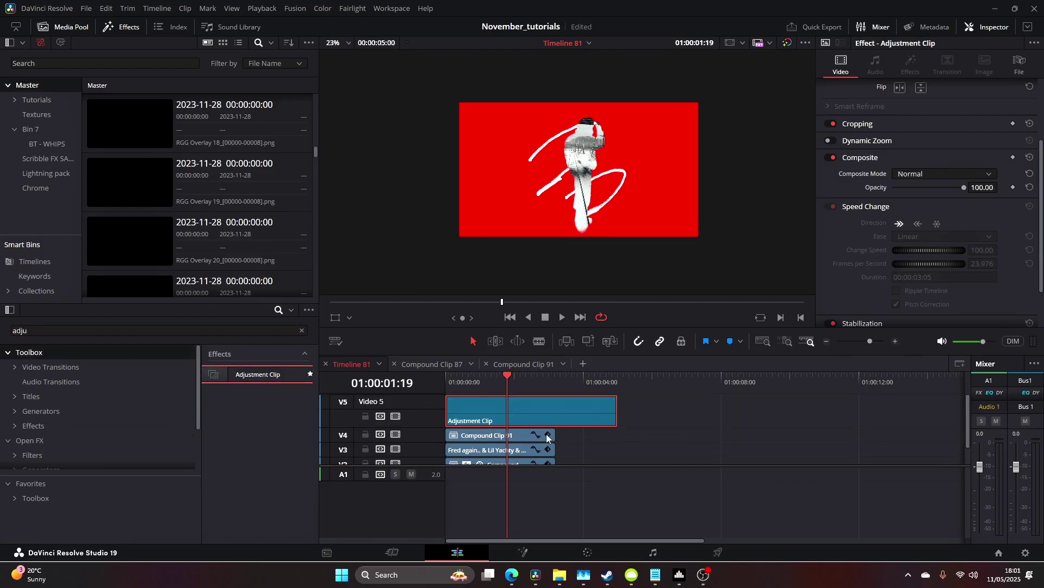
On the Color page, apply the Tilt-Shift Blur effect to the adjustment clip's first node.
left_click(589, 553)
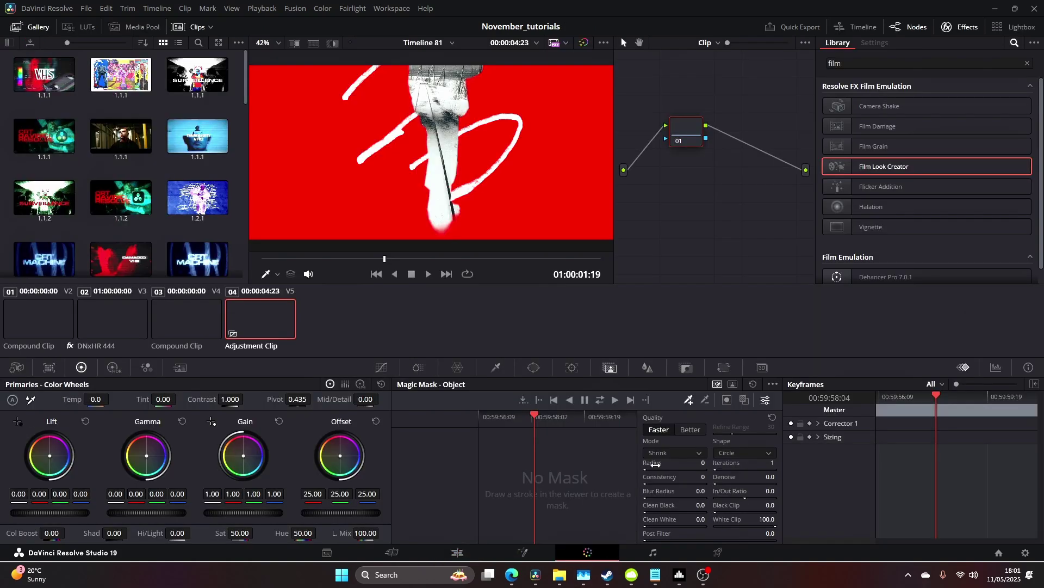
left_click(890, 63)
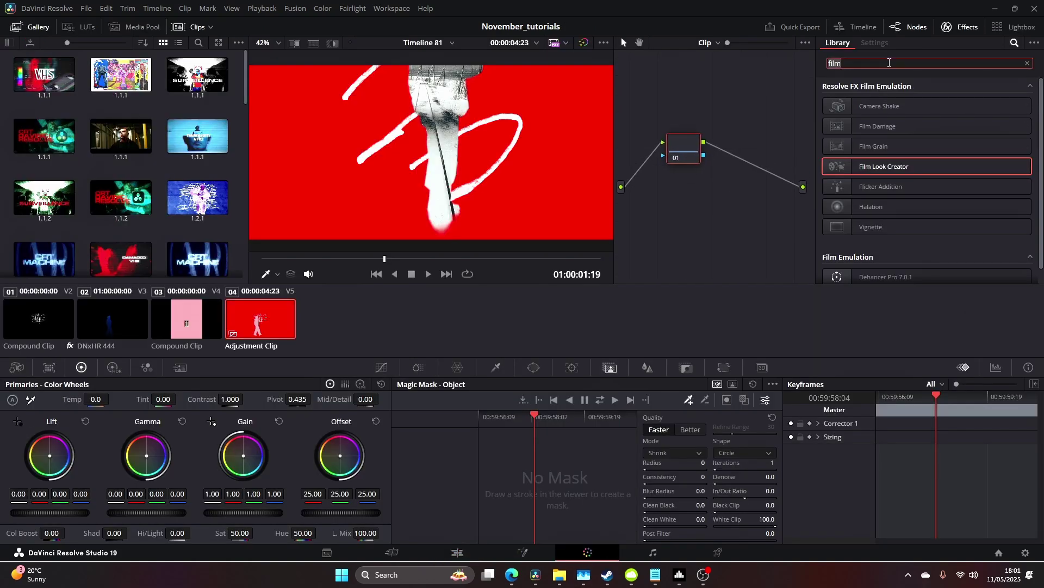
key("BackSpace")
key("BackSpace")
key("BackSpace")
key("BackSpace")
type("til")
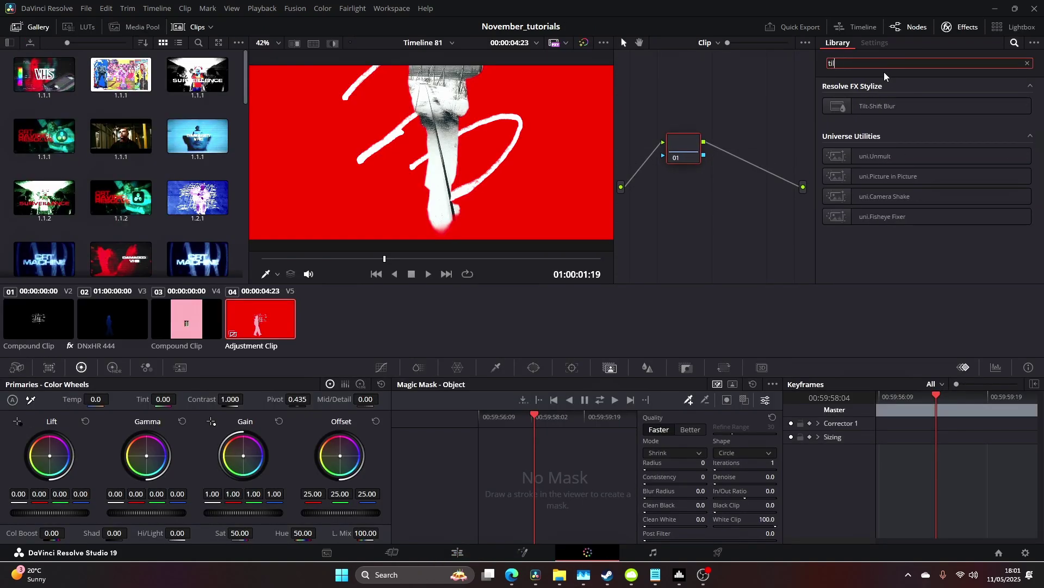
left_click_drag(871, 106, 683, 150)
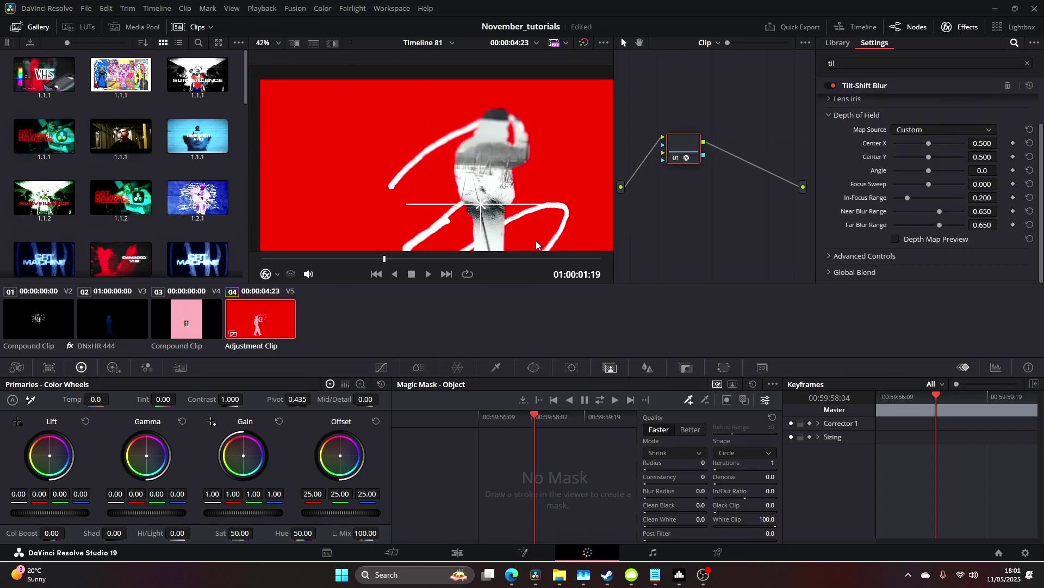
left_click_drag(536, 246, 496, 191)
Add a second serial node with Film Grain, using the 35mm 400T preset and a Grain Strength of 1.000.
key("alt+s")
double_click(912, 65)
type("film")
left_click_drag(874, 146, 740, 151)
left_click(903, 102)
scroll(926, 125, "down", 5)
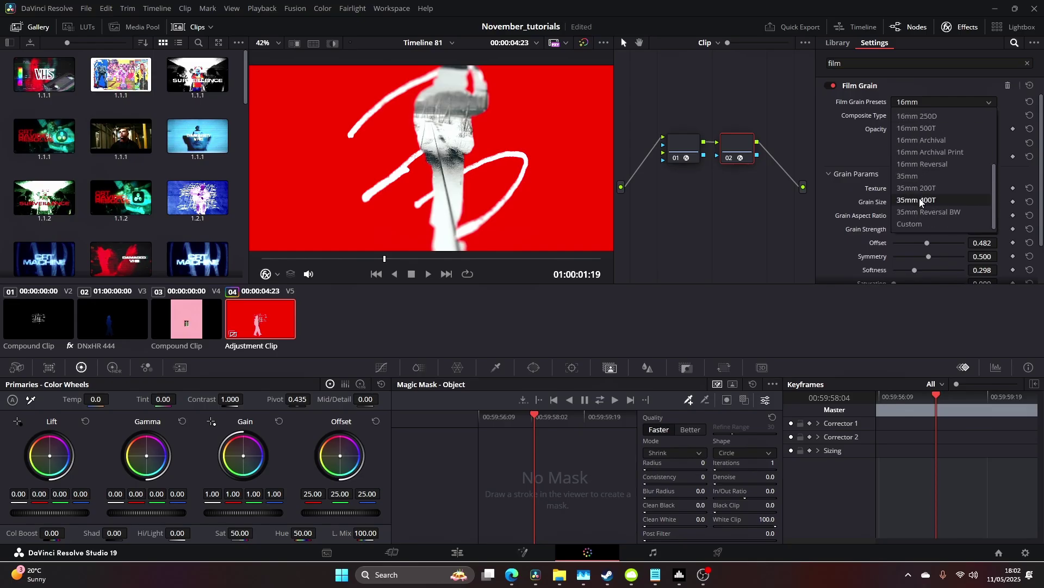
left_click(922, 201)
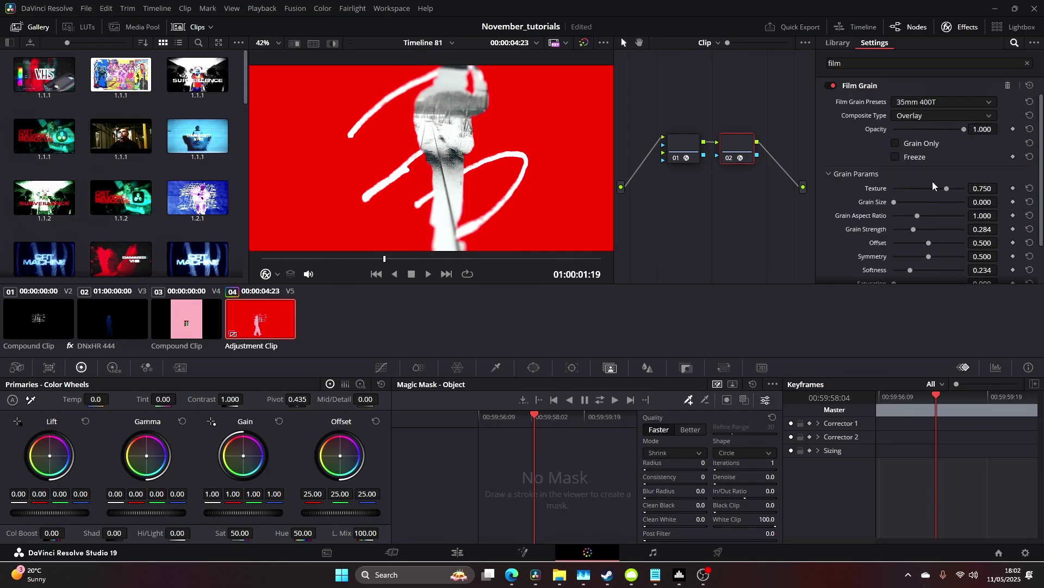
scroll(932, 186, "down", 1)
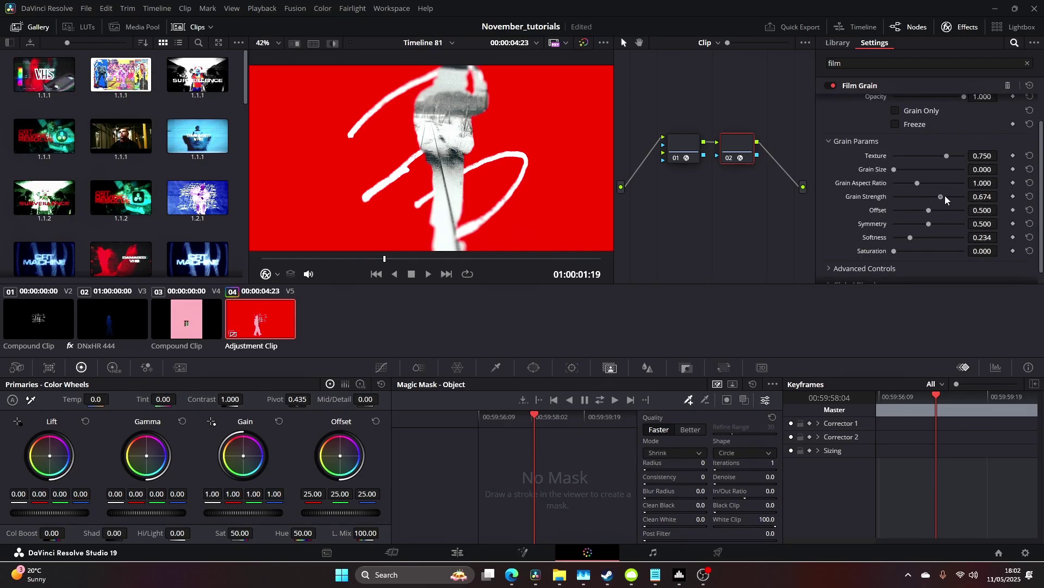
left_click_drag(498, 128, 511, 177)
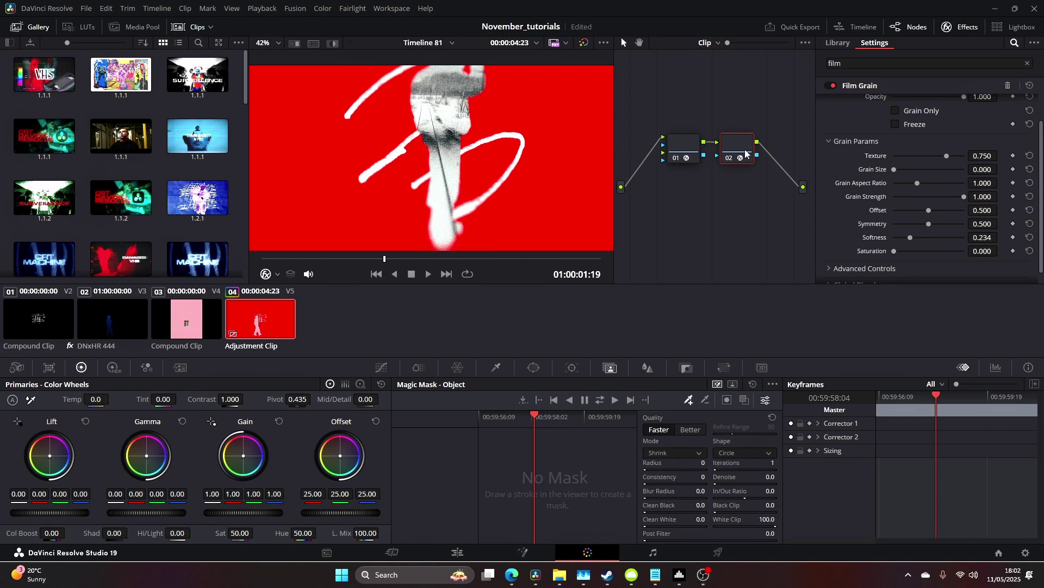
Add a third serial node beneath the others, raise its contrast to 1.262, and play the graded composite back.
key("alt+s")
left_click_drag(642, 194, 662, 202)
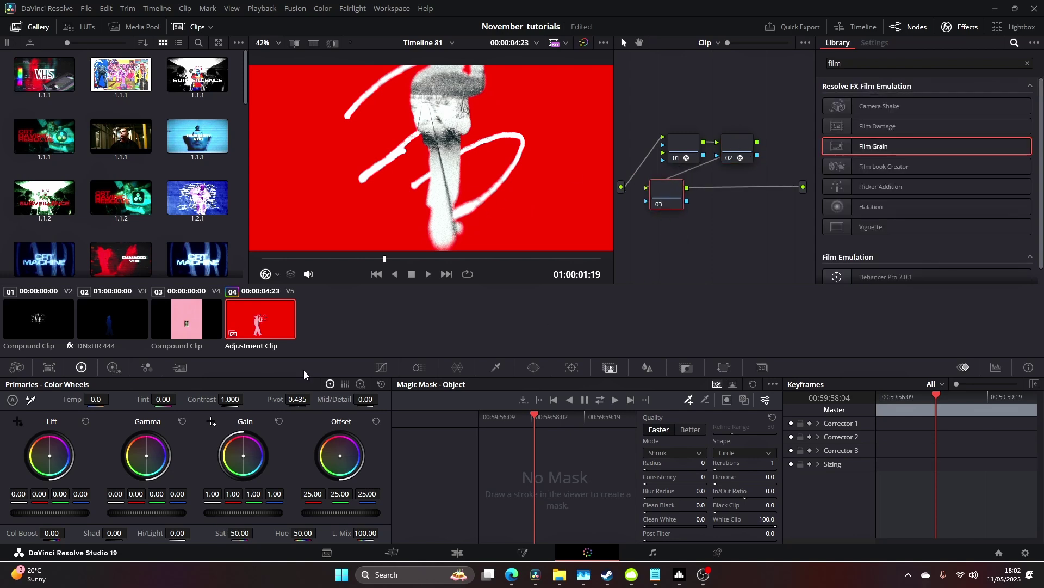
left_click_drag(230, 399, 291, 400)
scroll(486, 183, "up", 2)
scroll(485, 183, "up", 3)
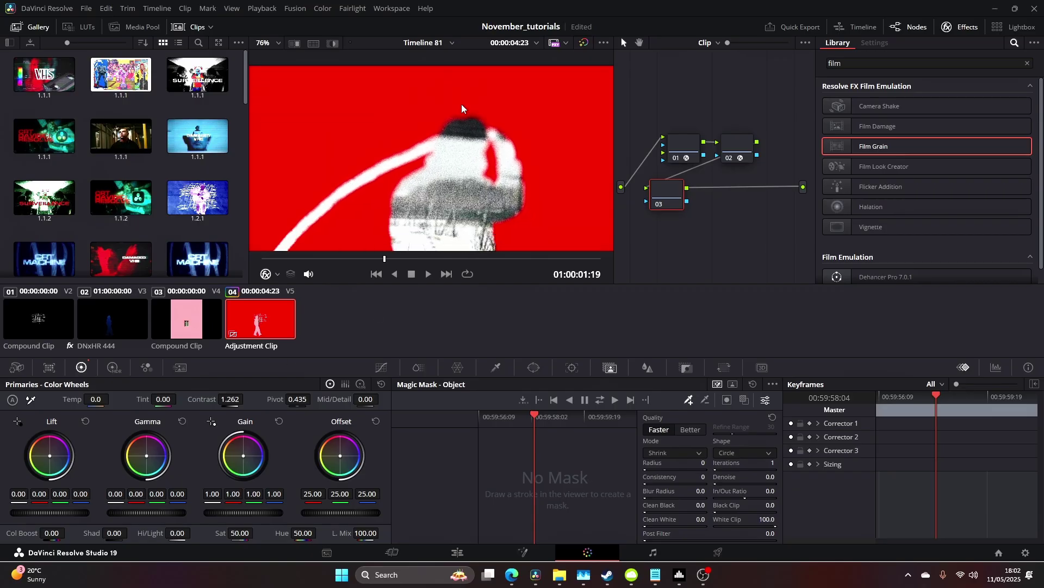
scroll(503, 199, "up", 4)
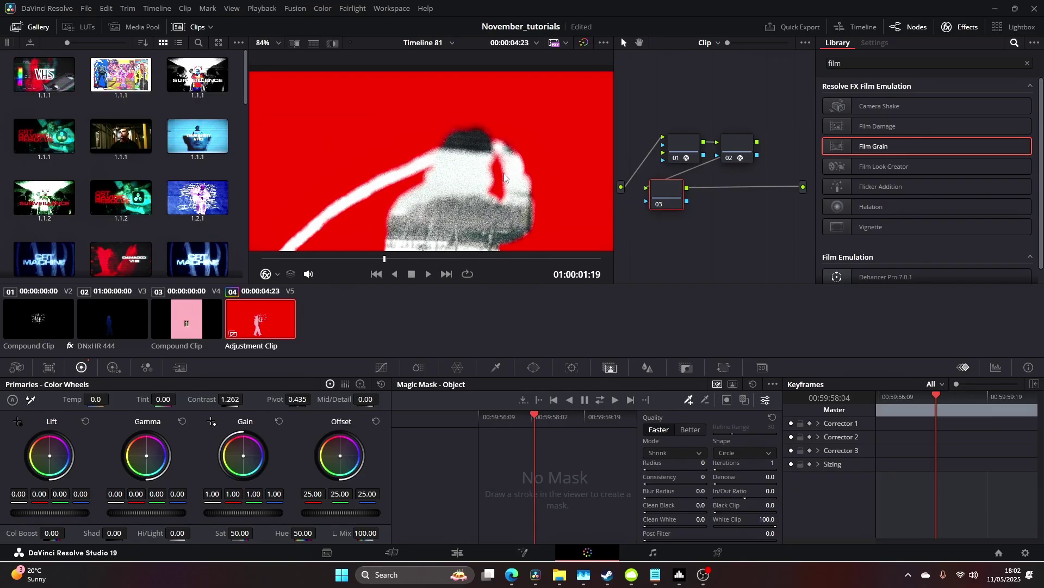
key("space")
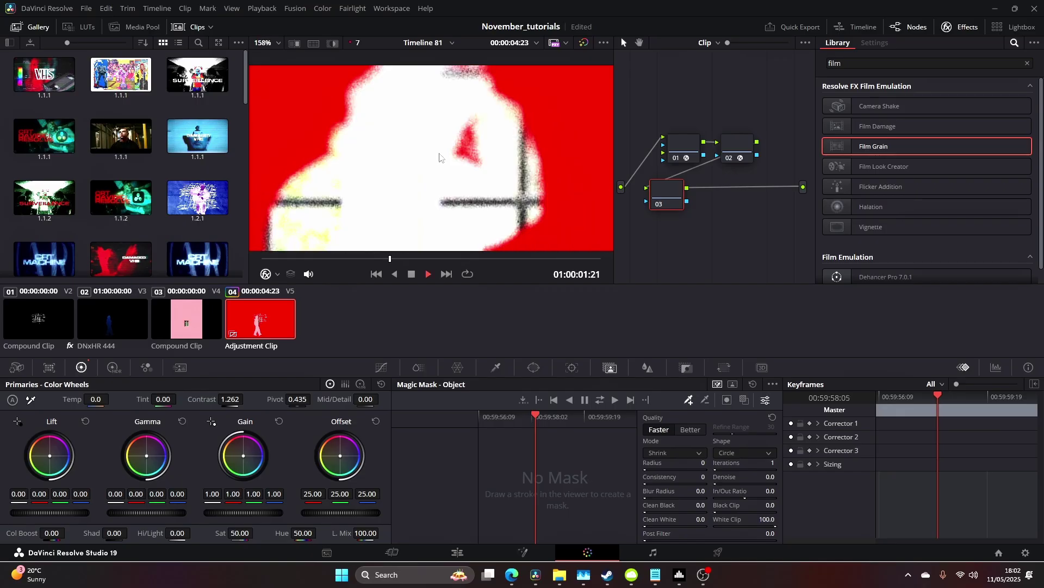
scroll(464, 158, "up", 1)
scroll(465, 157, "up", 3)
scroll(484, 226, "down", 6)
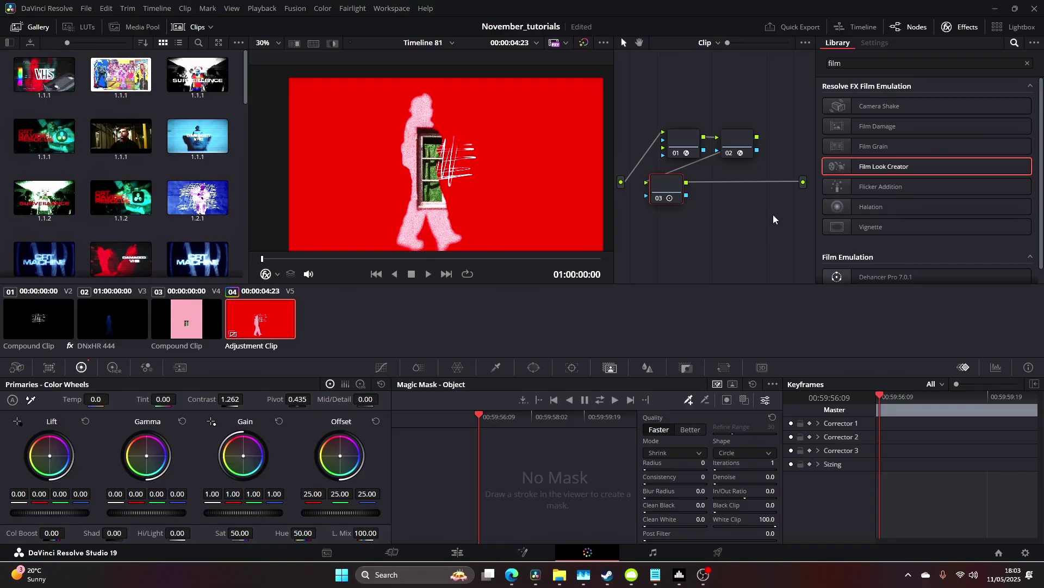
Add a fourth serial node with the Film Look Creator effect and set its preset to Default No Effects.
key("alt+s")
left_click_drag(888, 171, 721, 192)
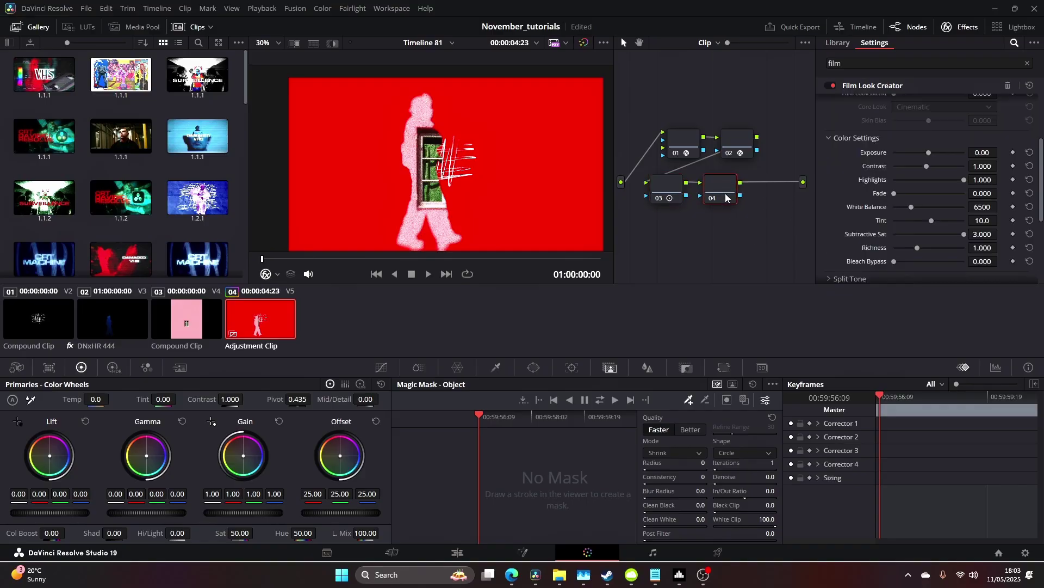
scroll(917, 139, "up", 3)
left_click(911, 103)
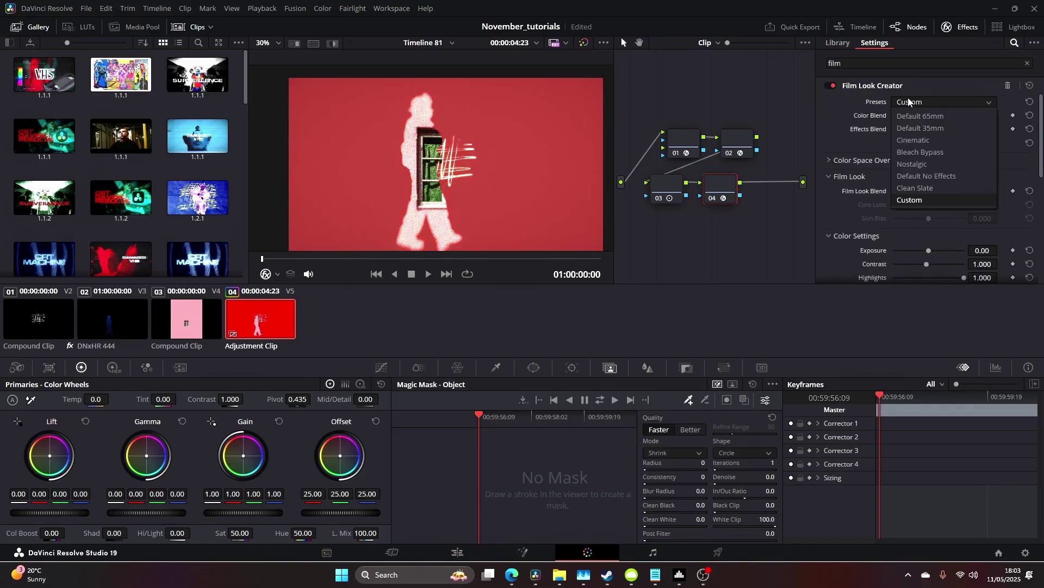
left_click(924, 177)
Enable Halation in the Film Look Creator with an amount of 0.225 and play the result back.
scroll(877, 210, "down", 5)
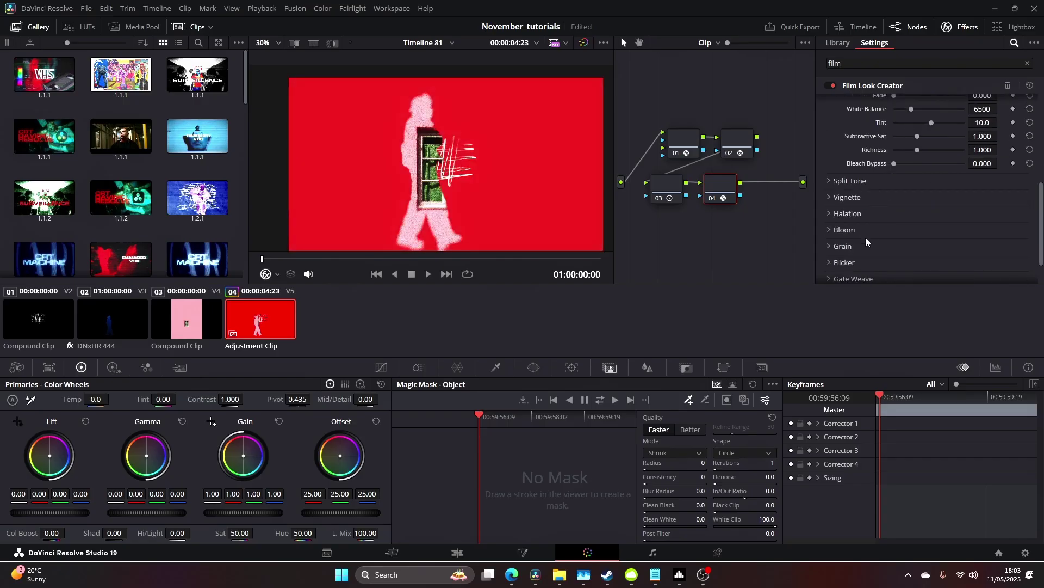
left_click(841, 213)
scroll(859, 226, "down", 2)
left_click(895, 156)
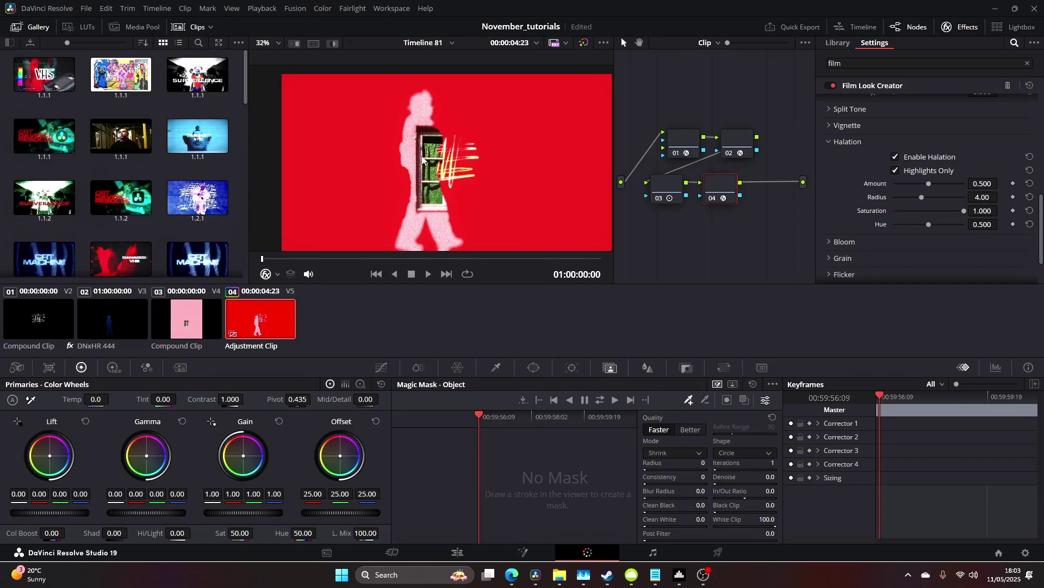
left_click_drag(928, 188, 905, 189)
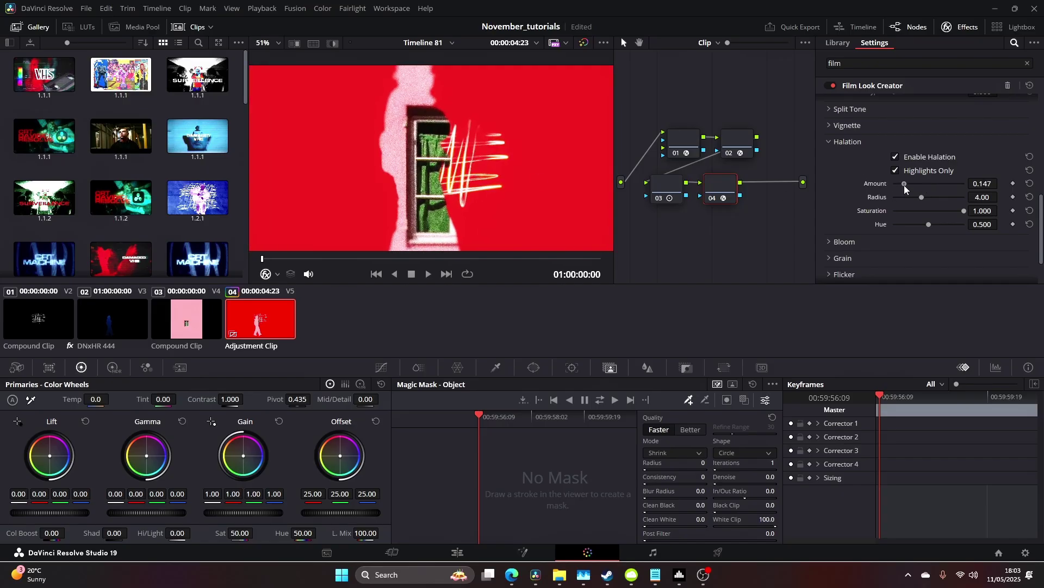
key("space")
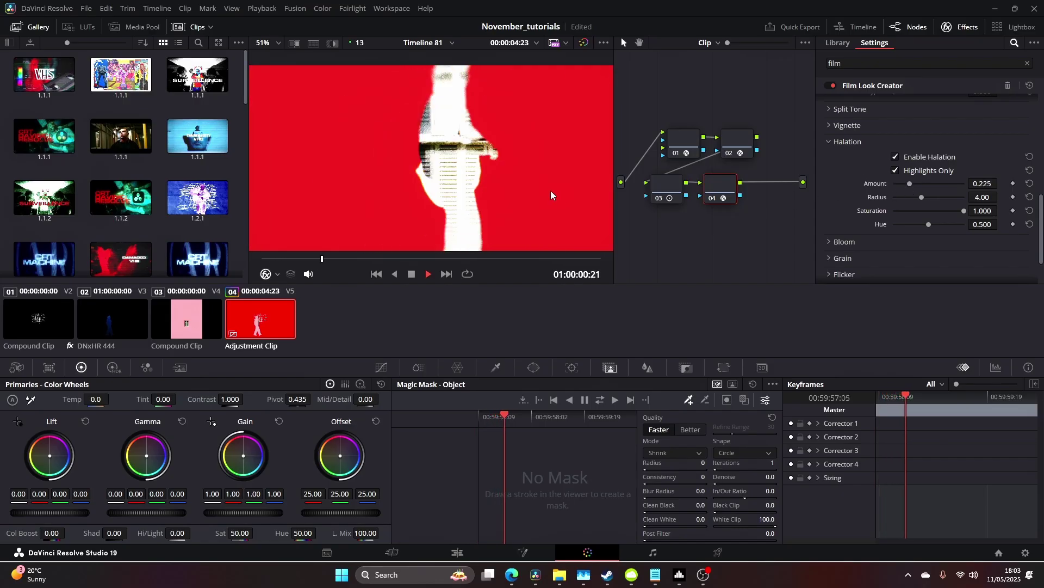
left_click_drag(492, 422, 482, 419)
key("space")
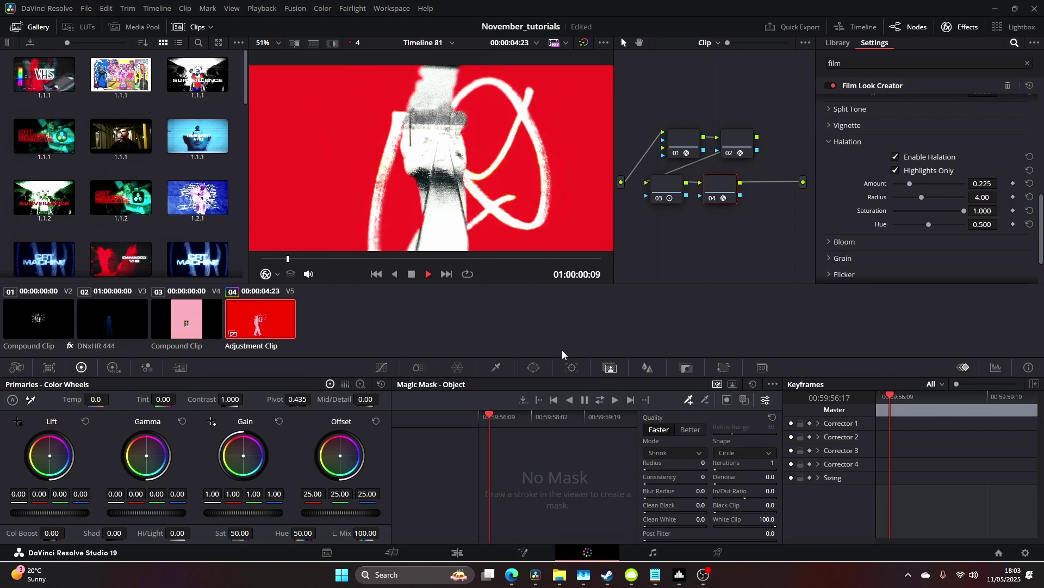
left_click(672, 187)
left_click(726, 185)
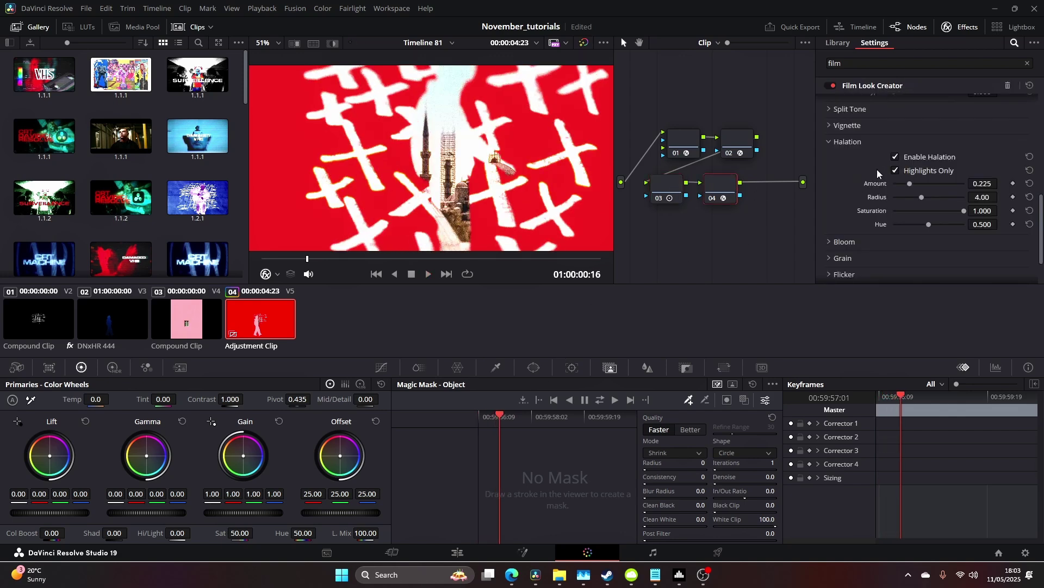
scroll(867, 181, "down", 2)
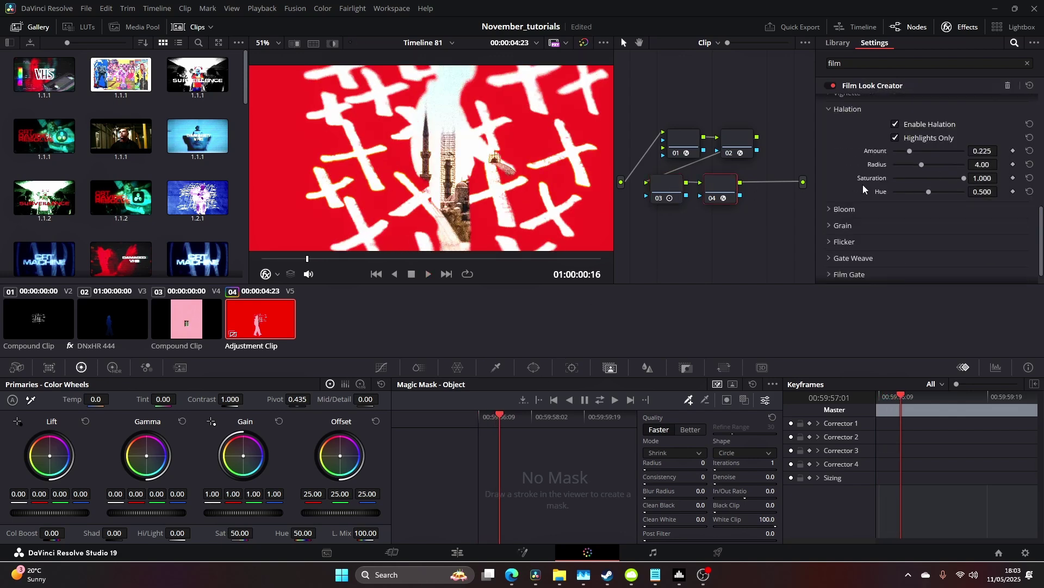
Enable Gate Weave in the Film Look Creator with Amount and Rate at 1.000, and play the result back.
left_click(825, 260)
scroll(826, 261, "down", 4)
left_click(896, 213)
left_click_drag(911, 226, 977, 236)
key("space")
key("space")
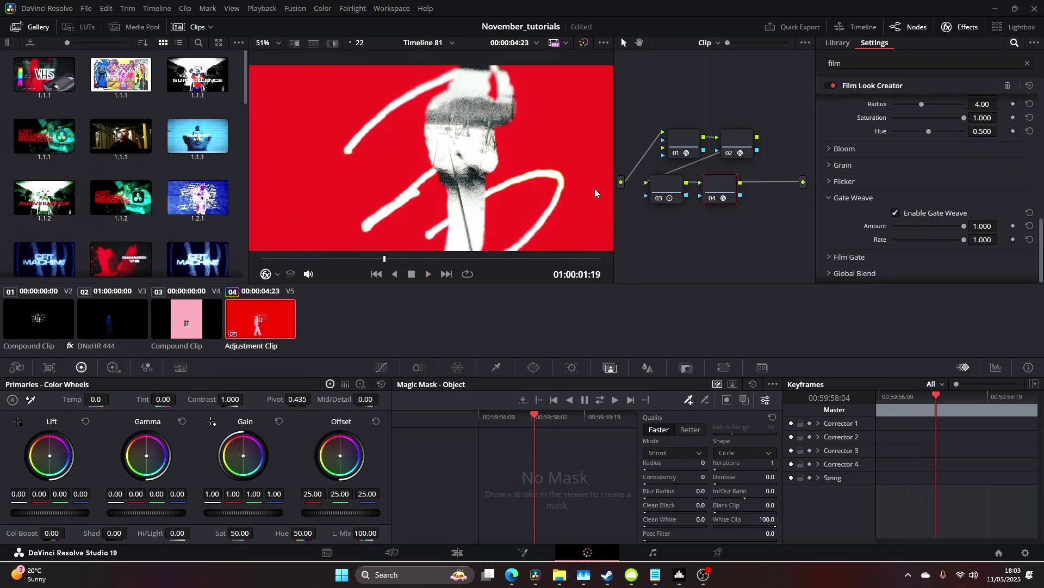
left_click(856, 204)
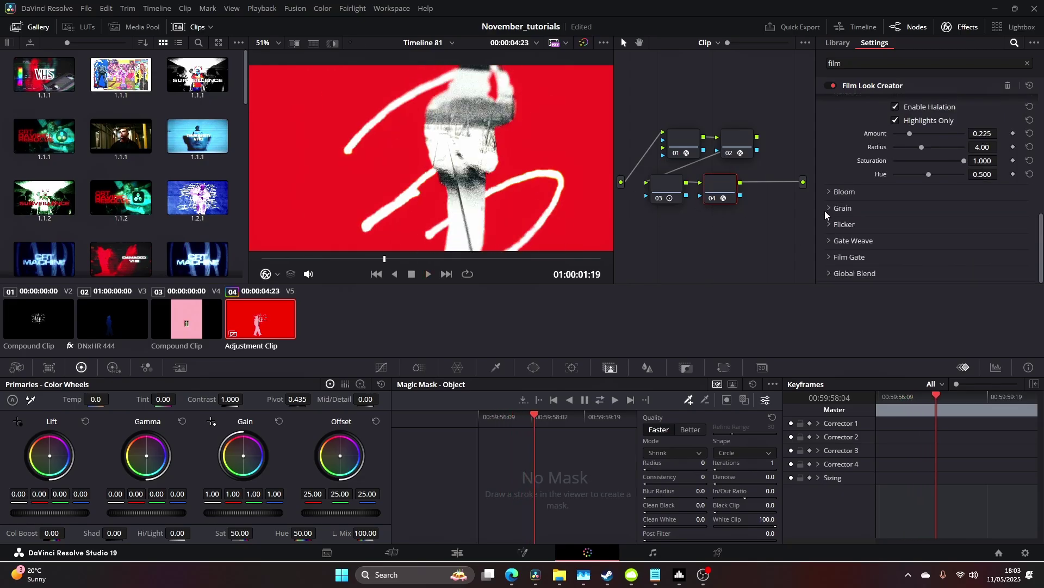
Enable Grain in the Film Look Creator with an Amount of 0.829 and play the whole frame back from the start.
left_click(828, 208)
left_click(897, 223)
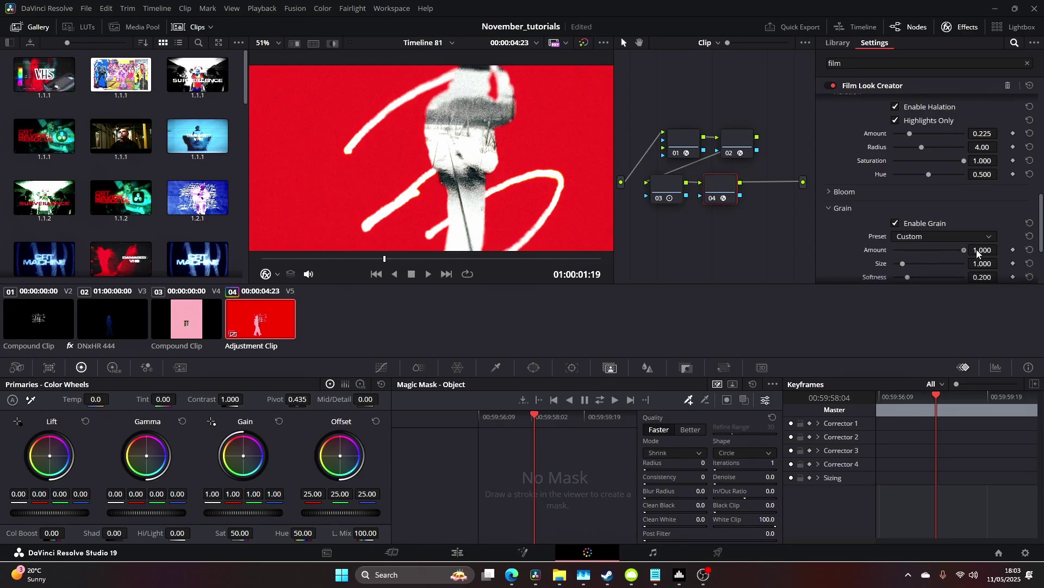
scroll(518, 188, "down", 3)
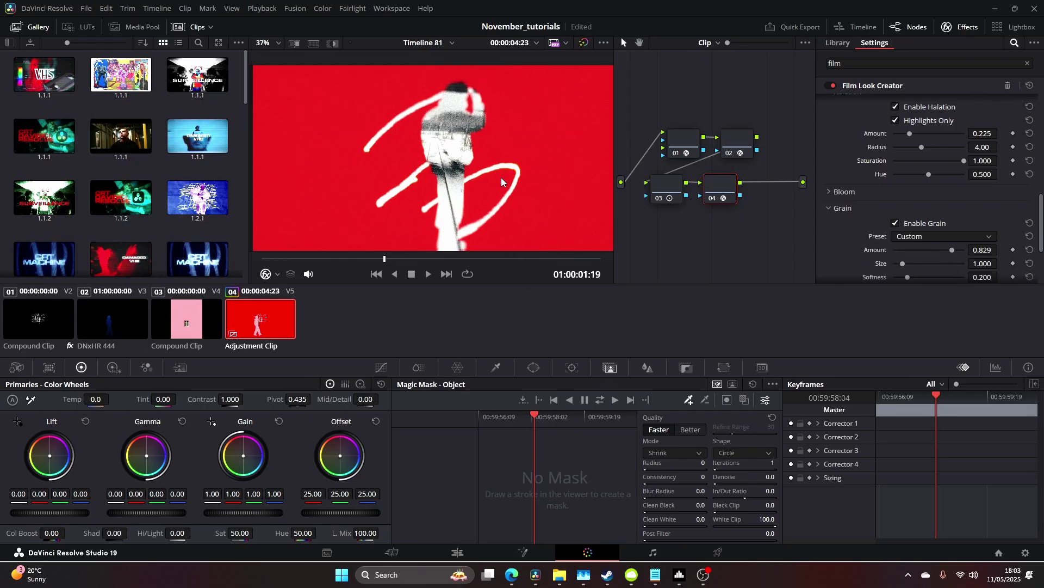
left_click_drag(523, 161, 525, 191)
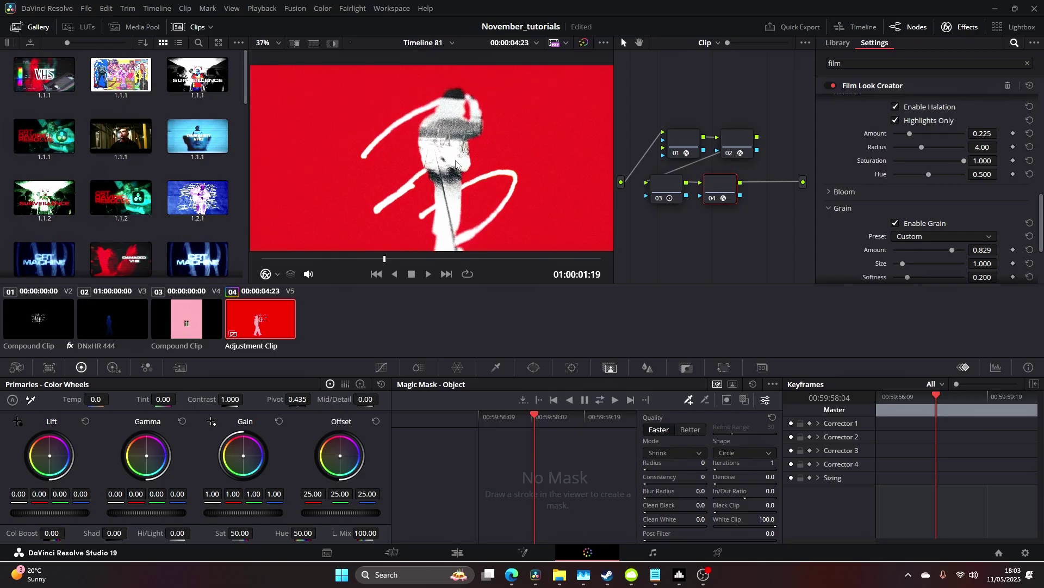
scroll(476, 178, "up", 3)
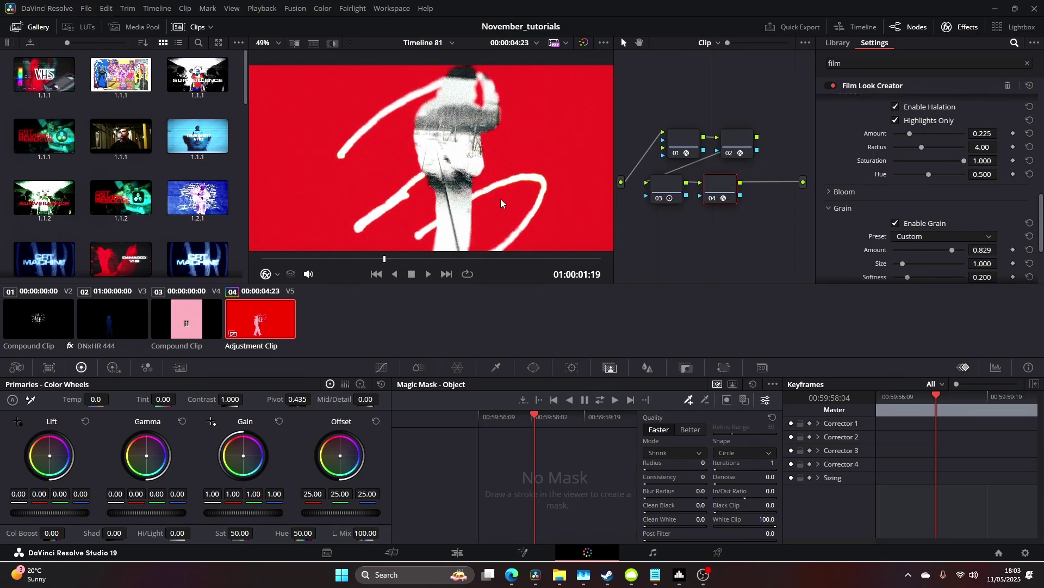
left_click_drag(537, 428, 478, 428)
scroll(450, 179, "down", 4)
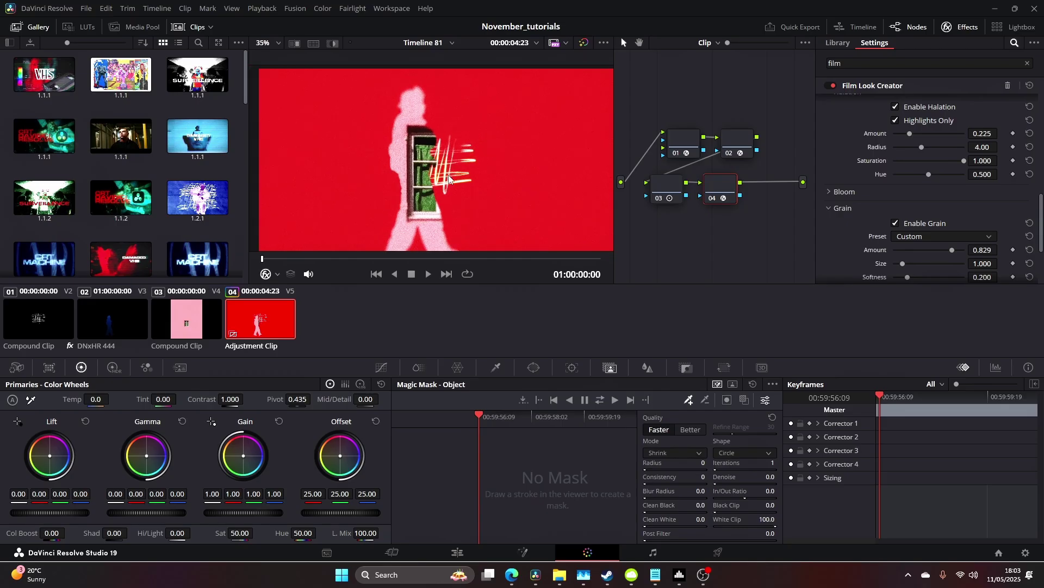
scroll(449, 180, "down", 1)
key("space")
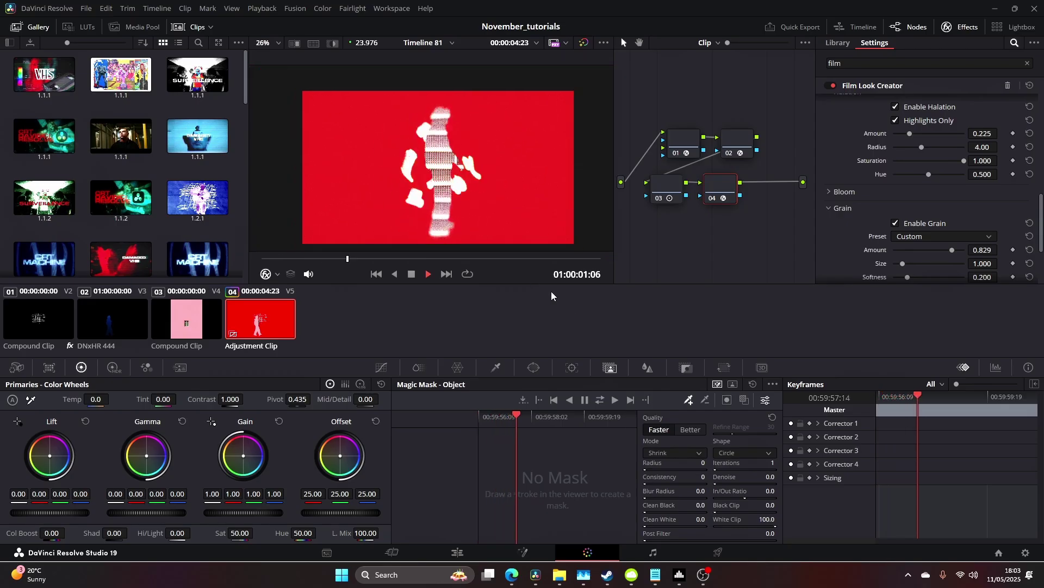
Return to the edit timeline and play the graded composite full screen from the start.
left_click(457, 552)
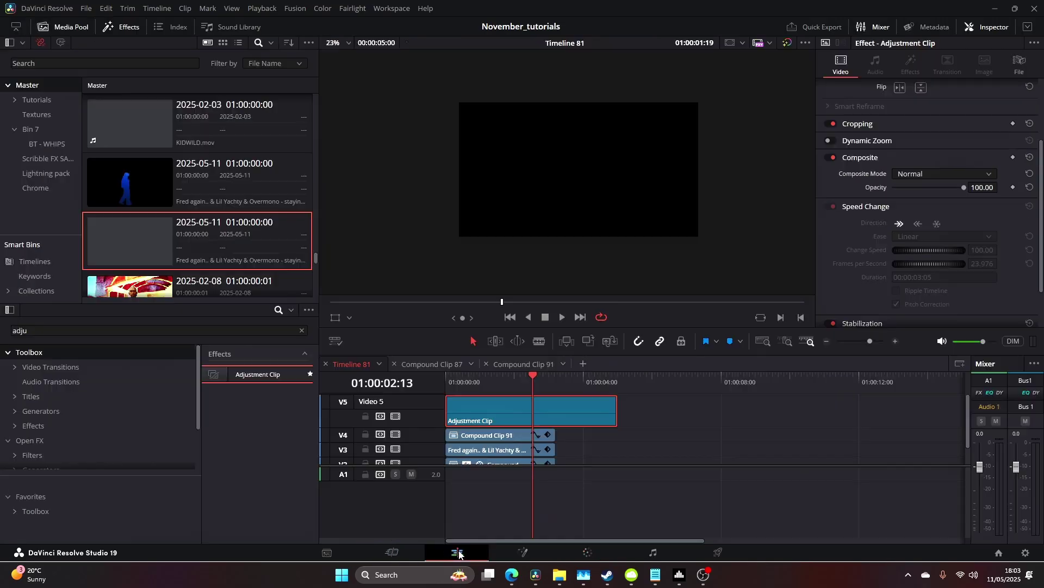
left_click(446, 389)
key("space")
key("ctrl+f")
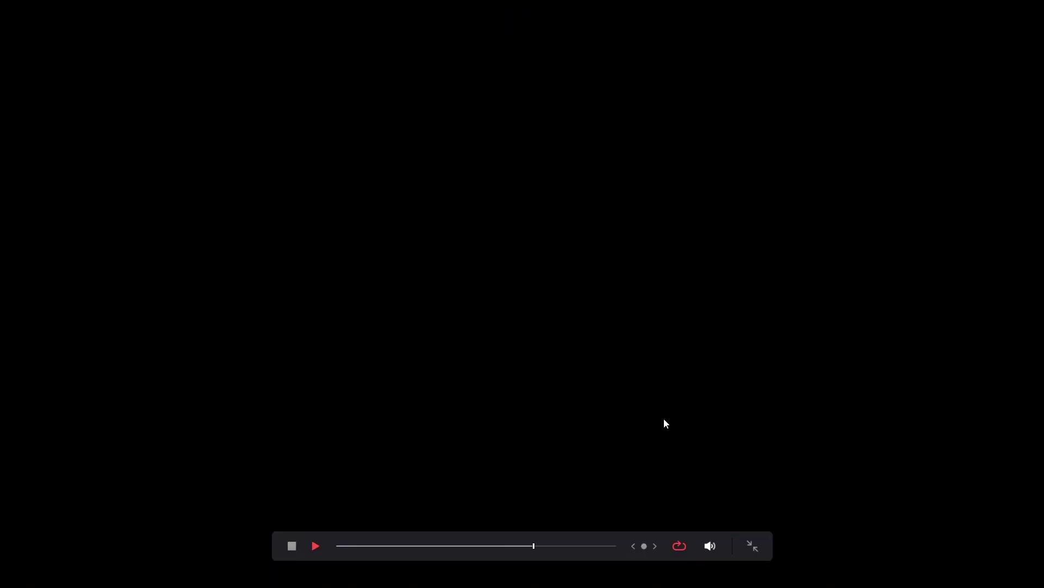
key("Escape")
left_click_drag(549, 387, 413, 396)
key("space")
key("ctrl+f")
key("space")
key("Escape")
Change the Solid Color background on video track 1 to black and preview the composite full screen.
scroll(621, 443, "down", 2)
left_click(522, 457)
left_click(899, 130)
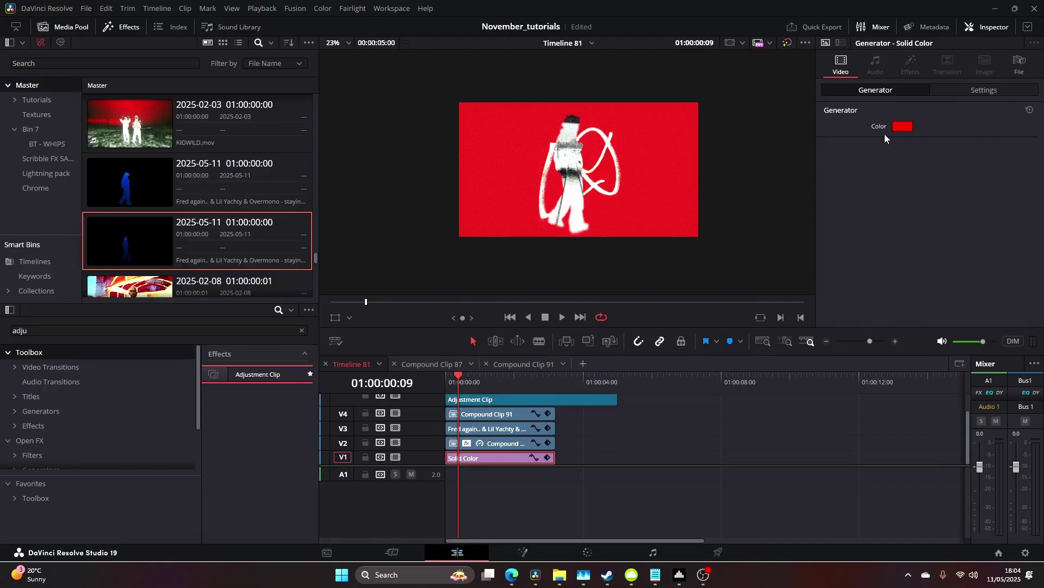
left_click_drag(622, 269, 623, 355)
left_click(634, 437)
key("p")
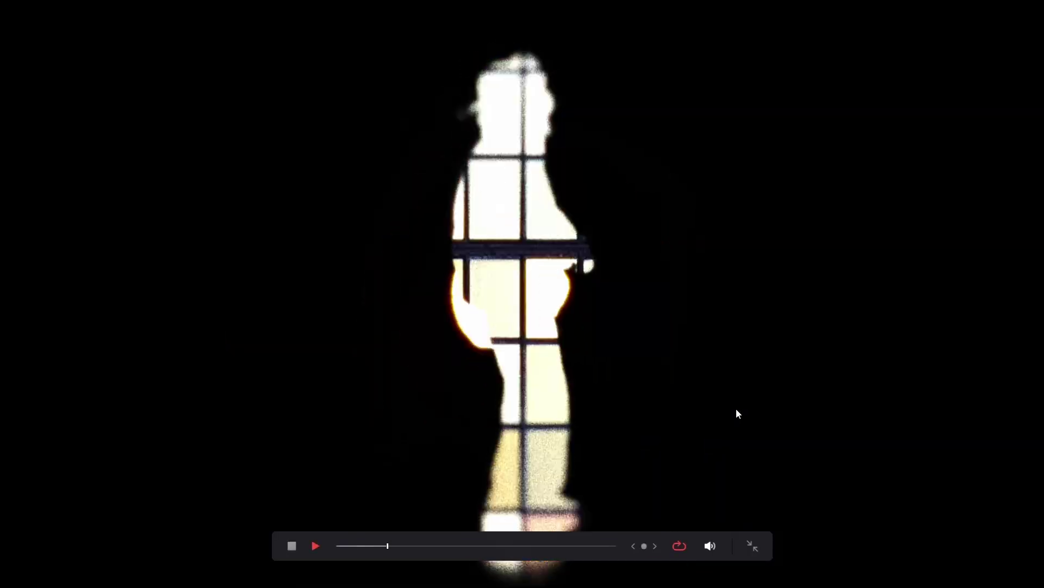
key("p")
Slightly lower the Tilt-Shift Blur's Blur Strength on the adjustment clip's first node and preview the result full screen from the edit timeline.
left_click(556, 425)
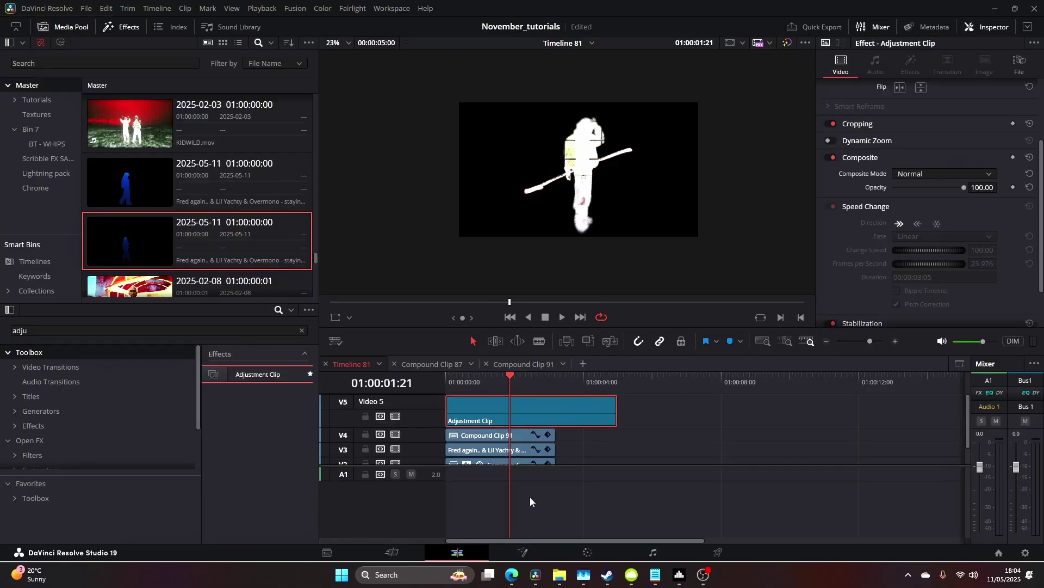
left_click(588, 553)
left_click(683, 143)
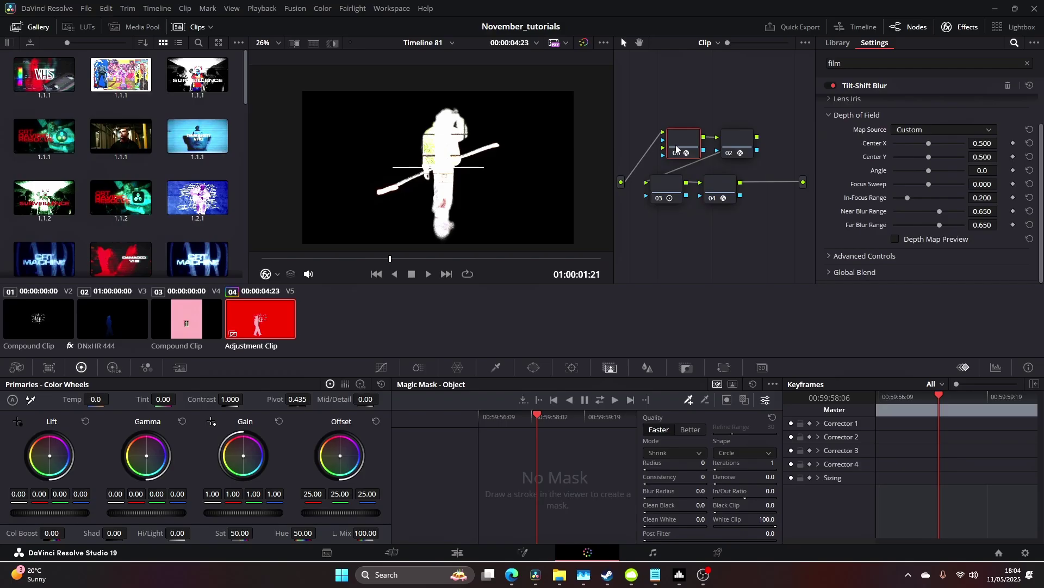
scroll(923, 147, "up", 2)
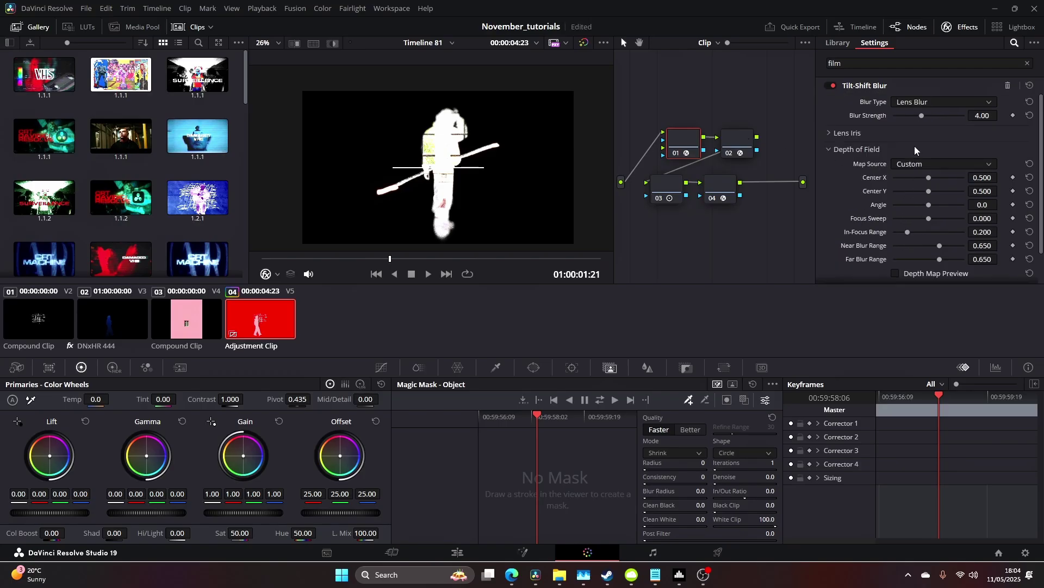
left_click_drag(919, 117, 917, 117)
scroll(473, 135, "up", 4)
left_click(457, 552)
left_click(495, 378)
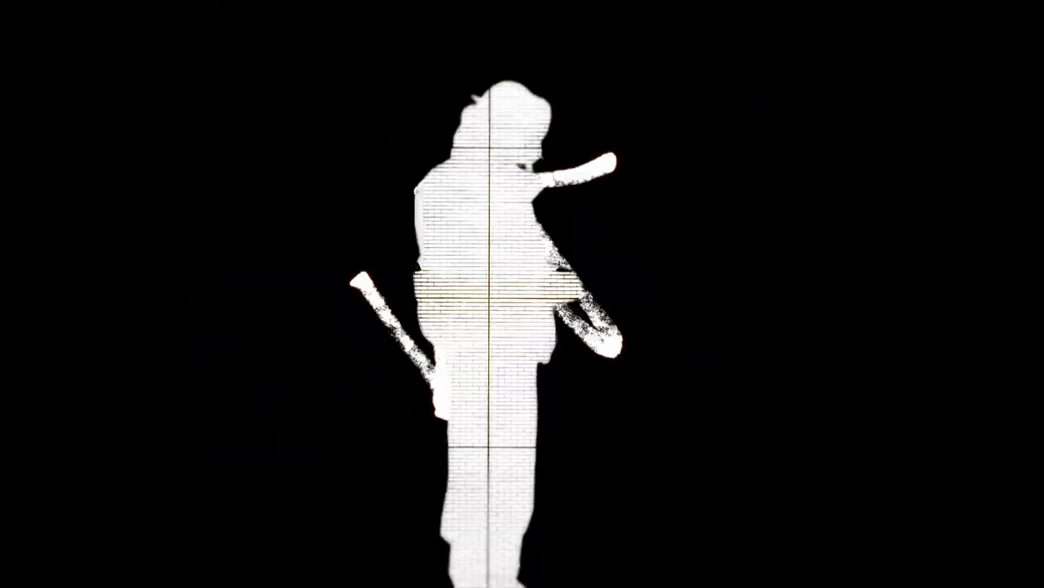